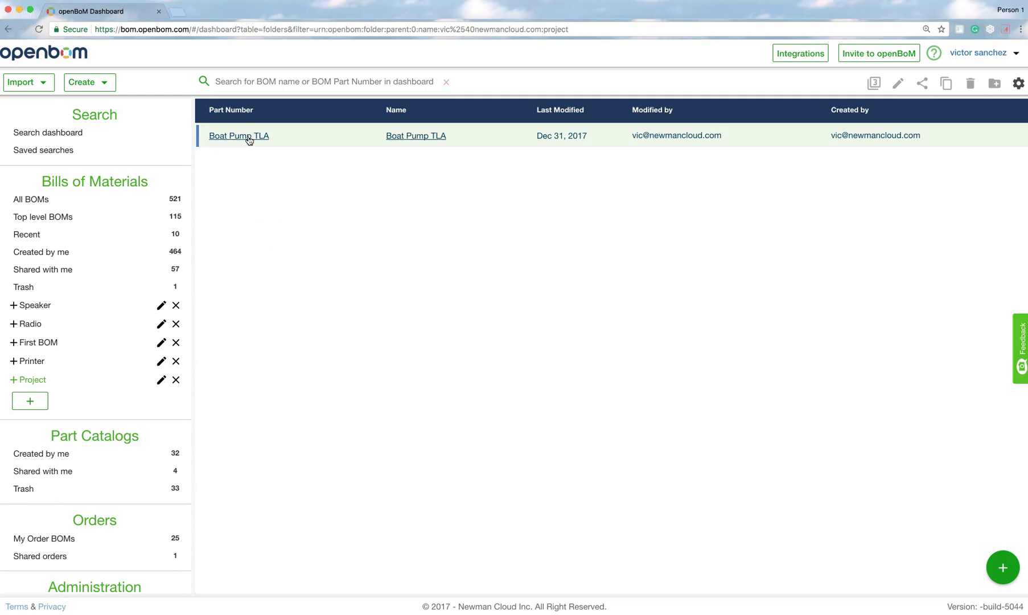
- Glance at the Boat Pump TLA BOM, then review the five Boat Pump Internals parts in Excel
left_click(249, 139)
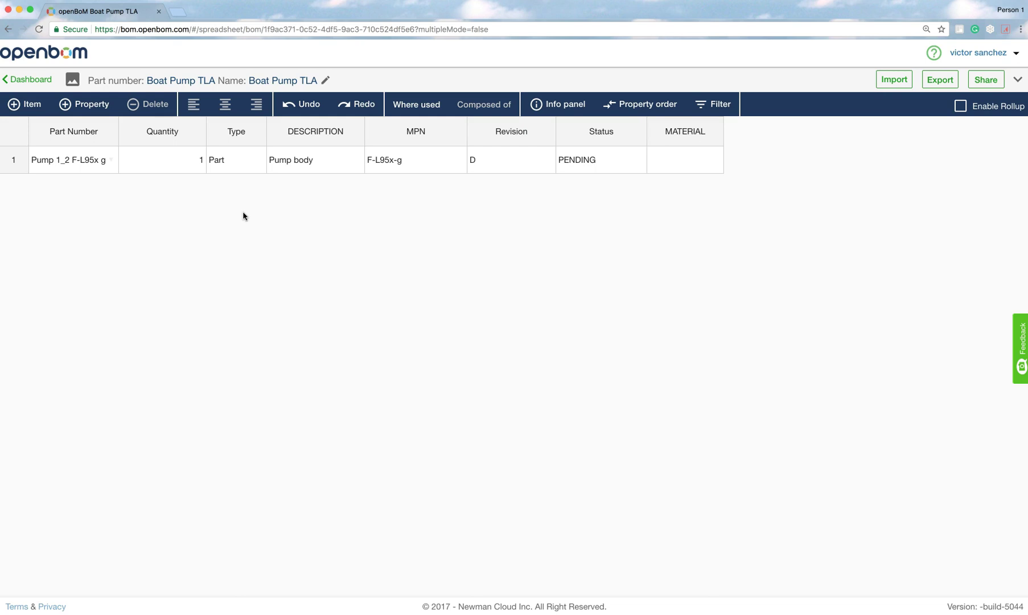
left_click(38, 80)
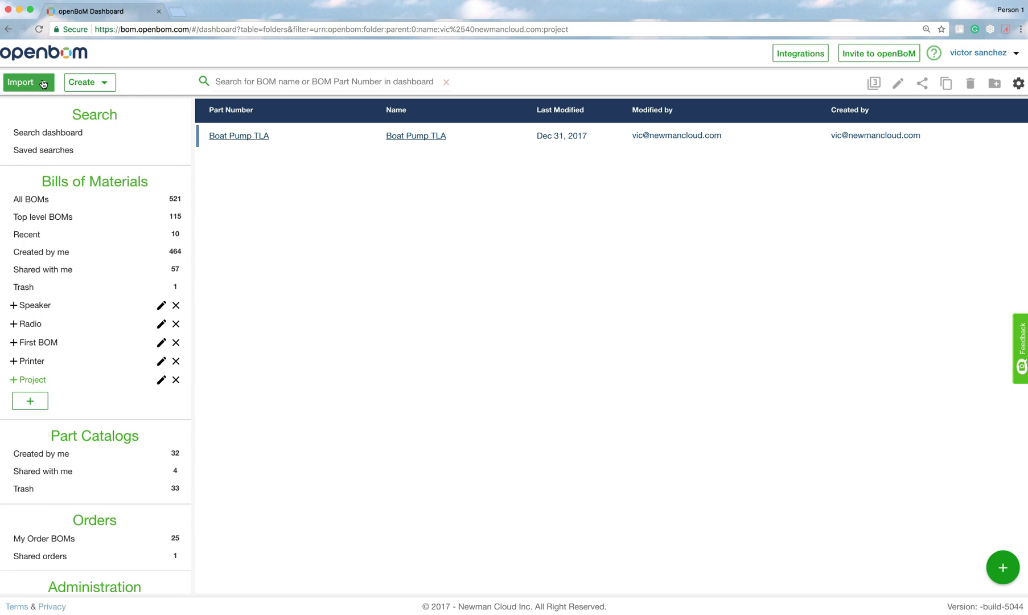
left_click(44, 85)
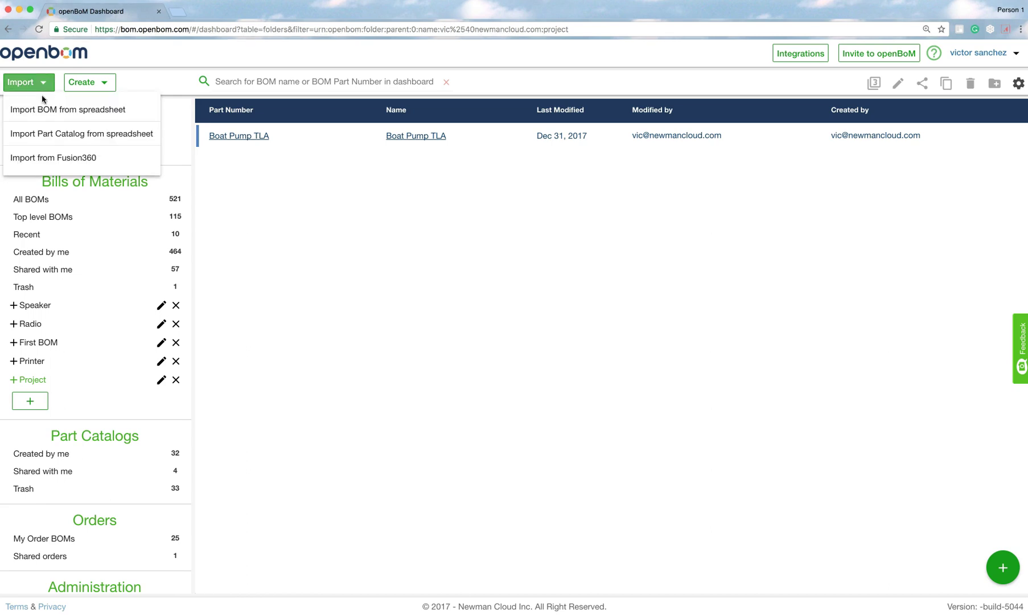
left_click(43, 109)
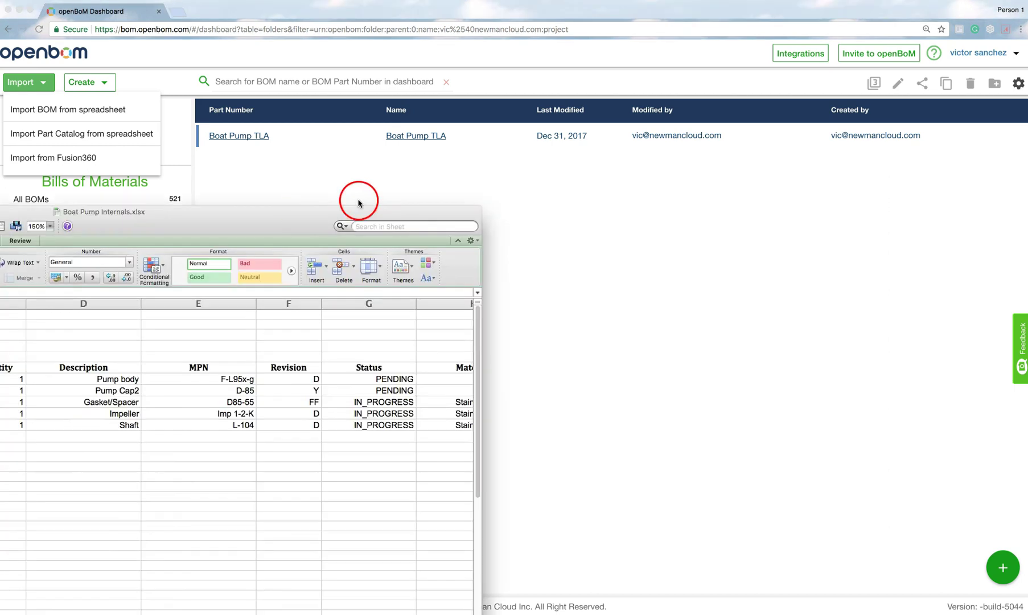
left_click_drag(571, 201, 695, 157)
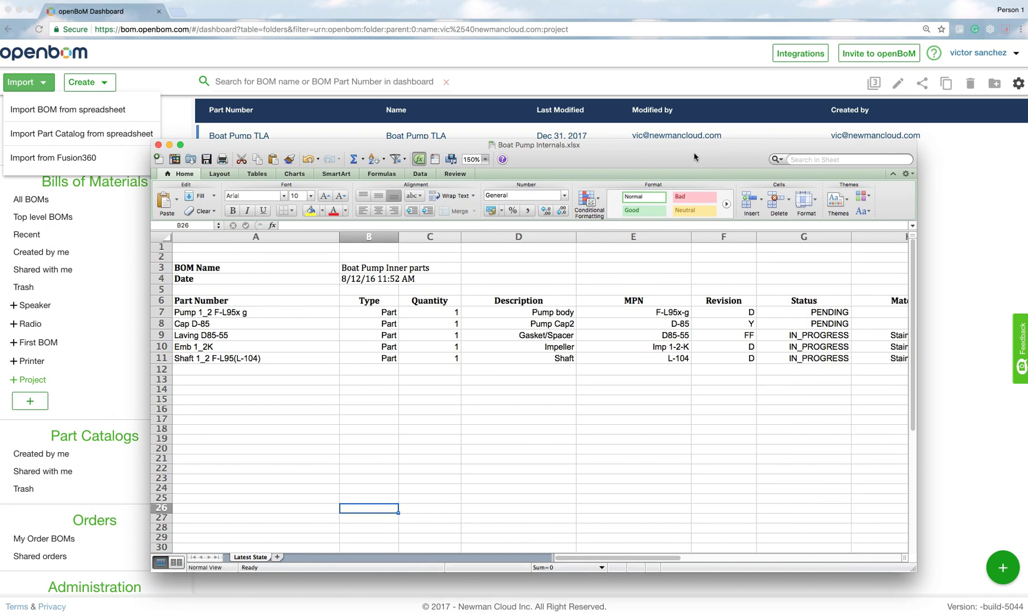
left_click(731, 155)
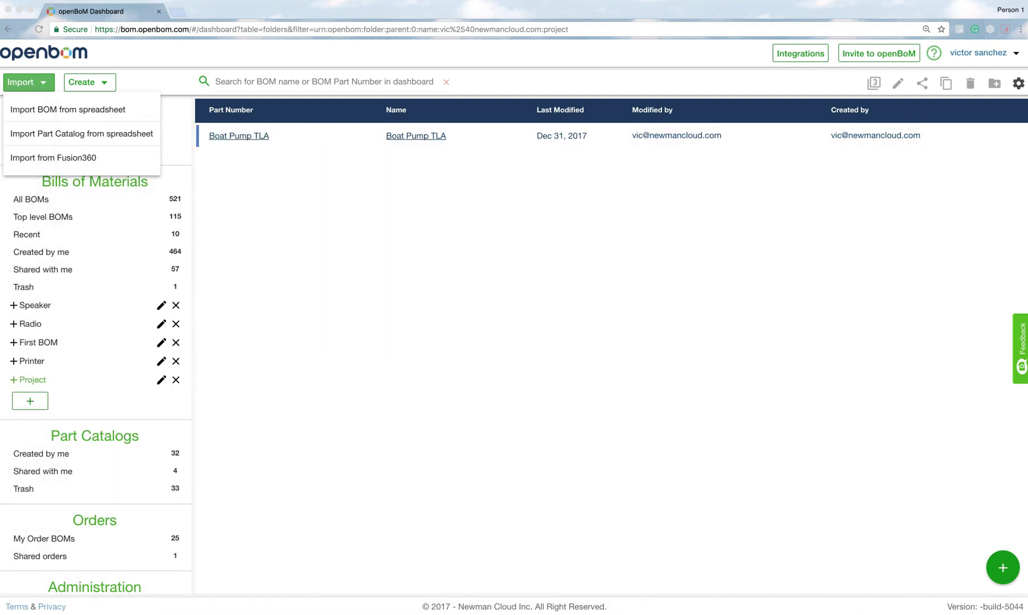
- Import Boat Pump Internals.xlsx from a spreadsheet as a new openBoM BOM
left_click(105, 113)
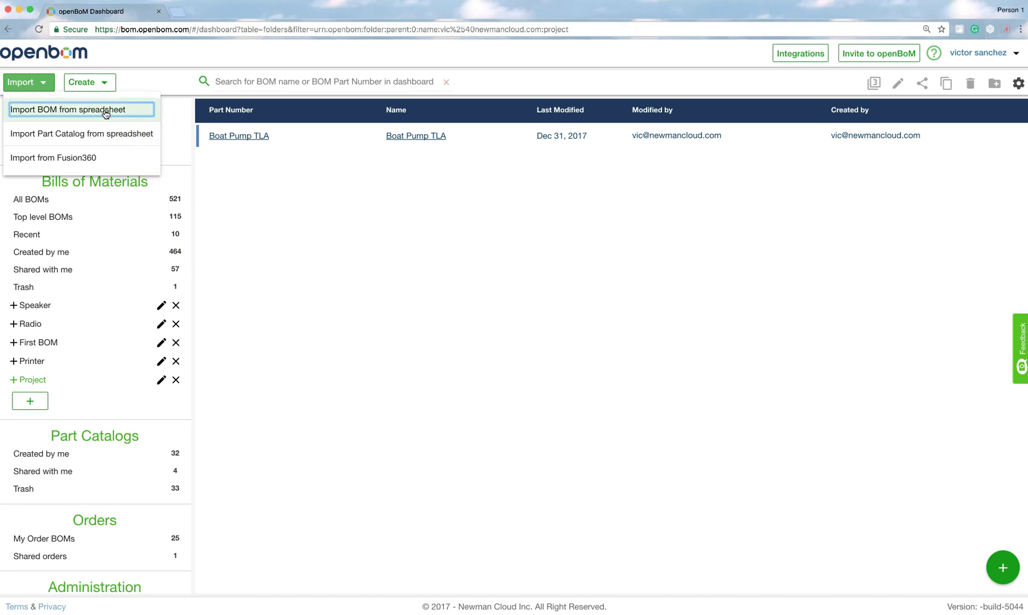
left_click(418, 317)
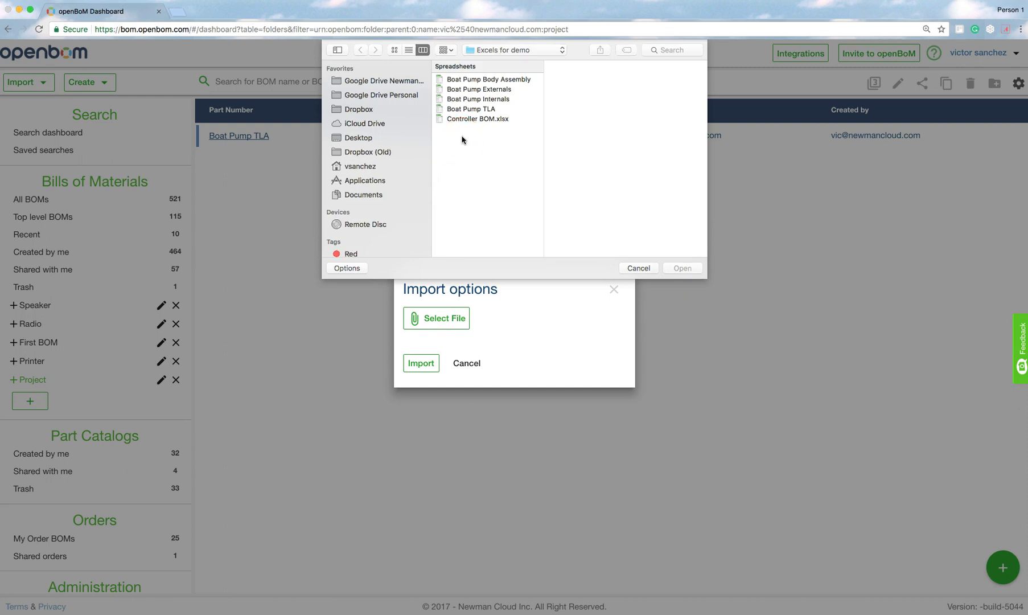
left_click(467, 100)
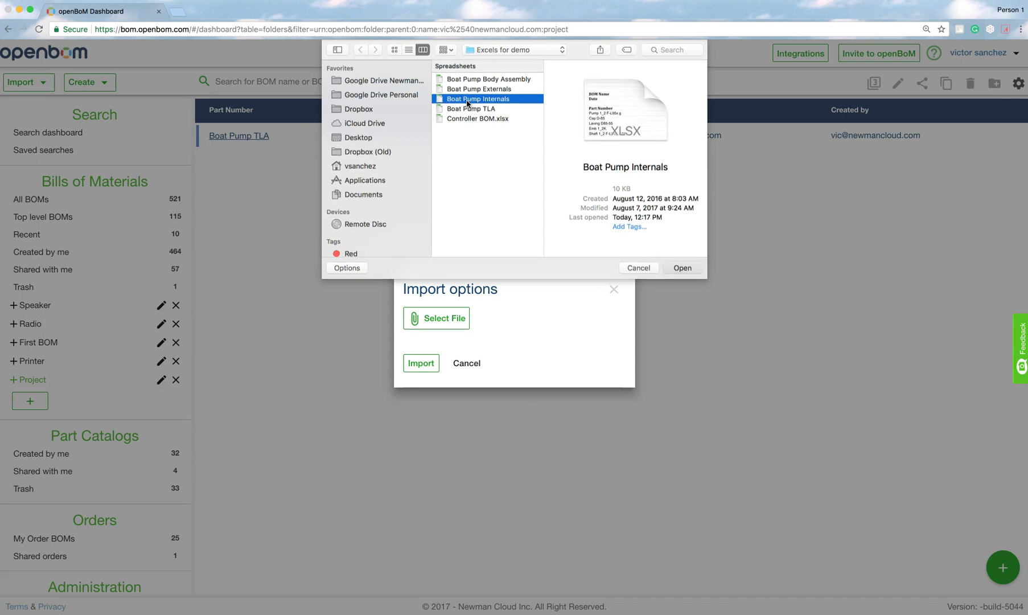
double_click(467, 100)
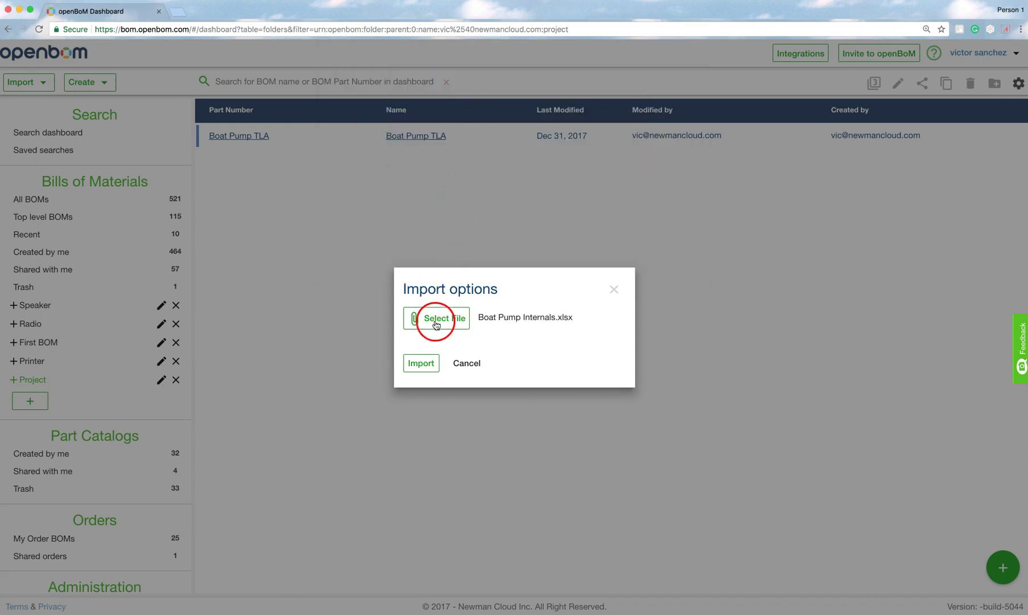
left_click(424, 360)
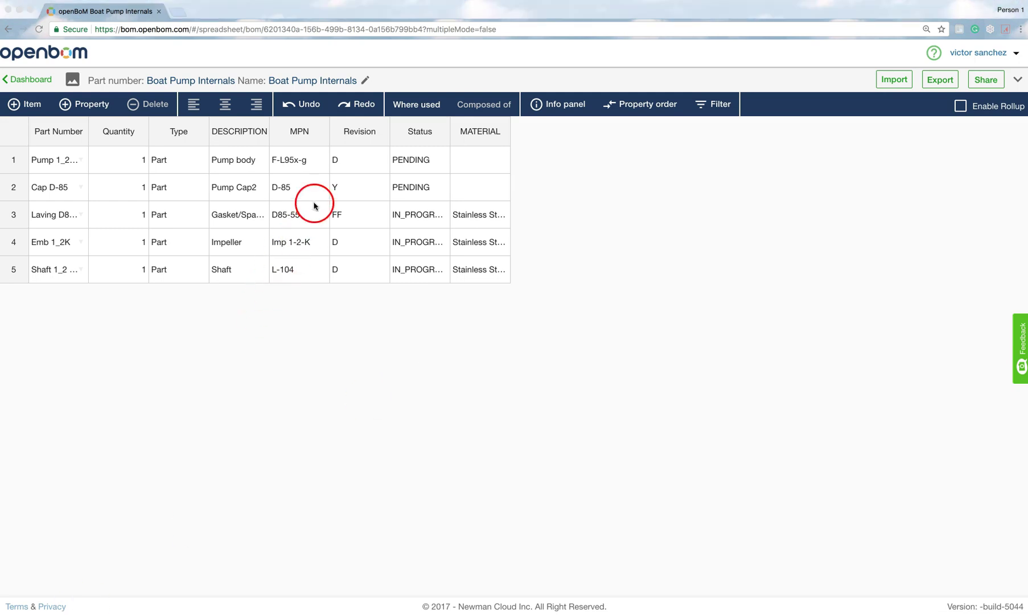
- Replace the Boat Pump Internals BOM part number with BPI-100 and update the BOM
left_click(365, 81)
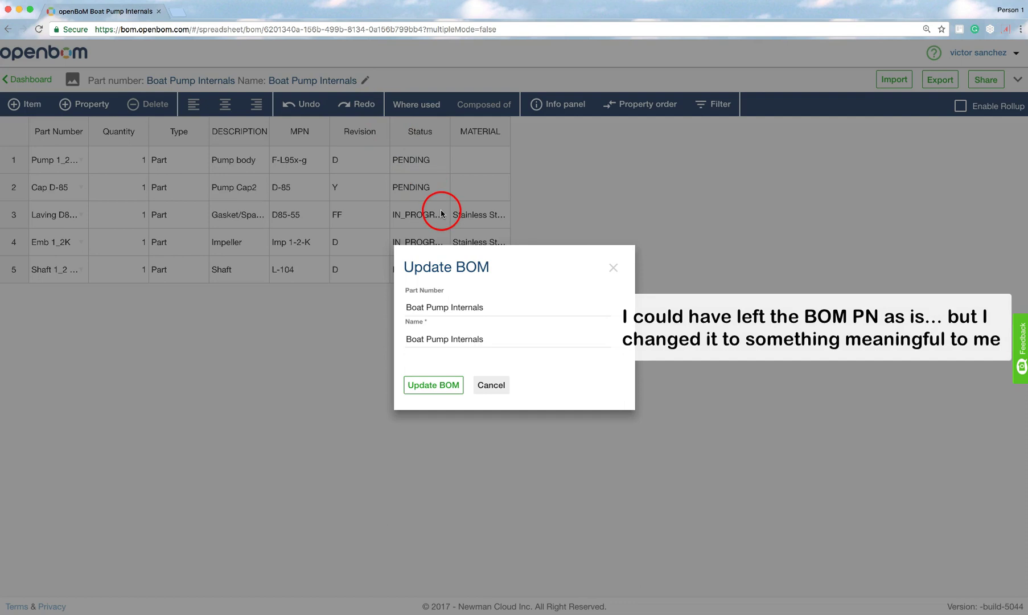
left_click(487, 307)
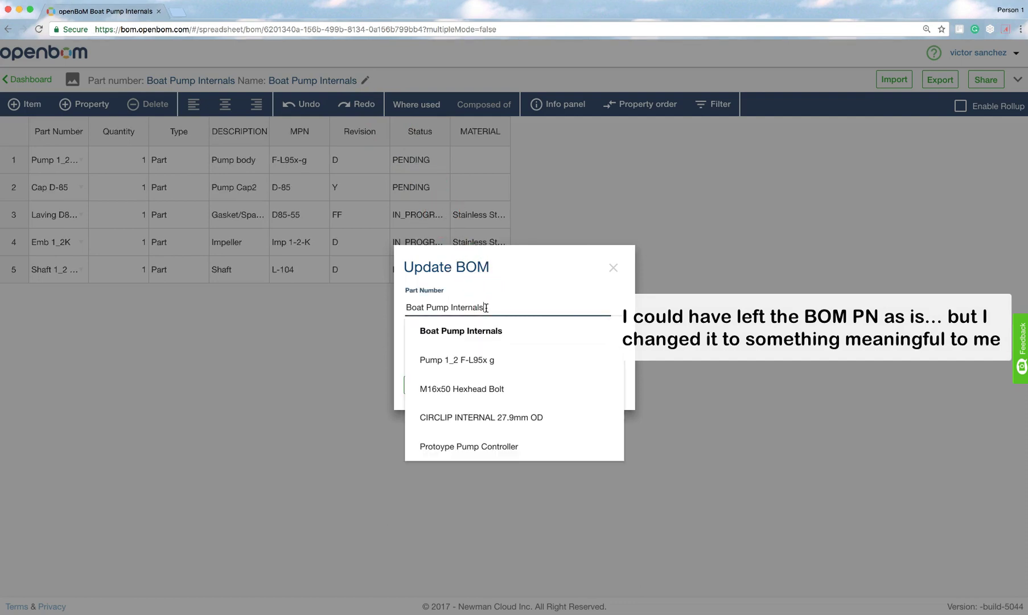
left_click_drag(486, 307, 415, 303)
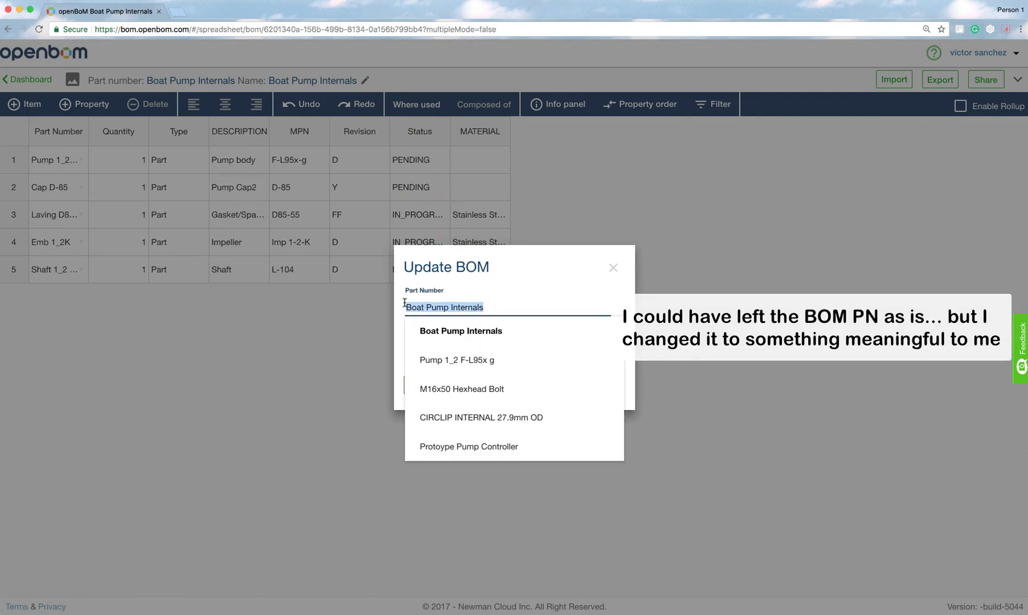
type("BPI")
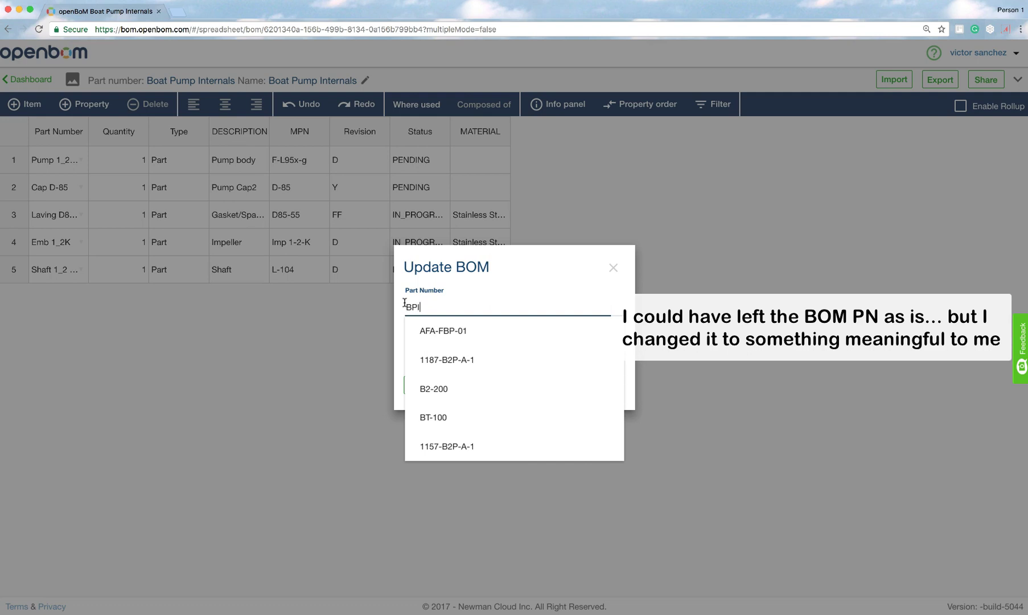
type("-100")
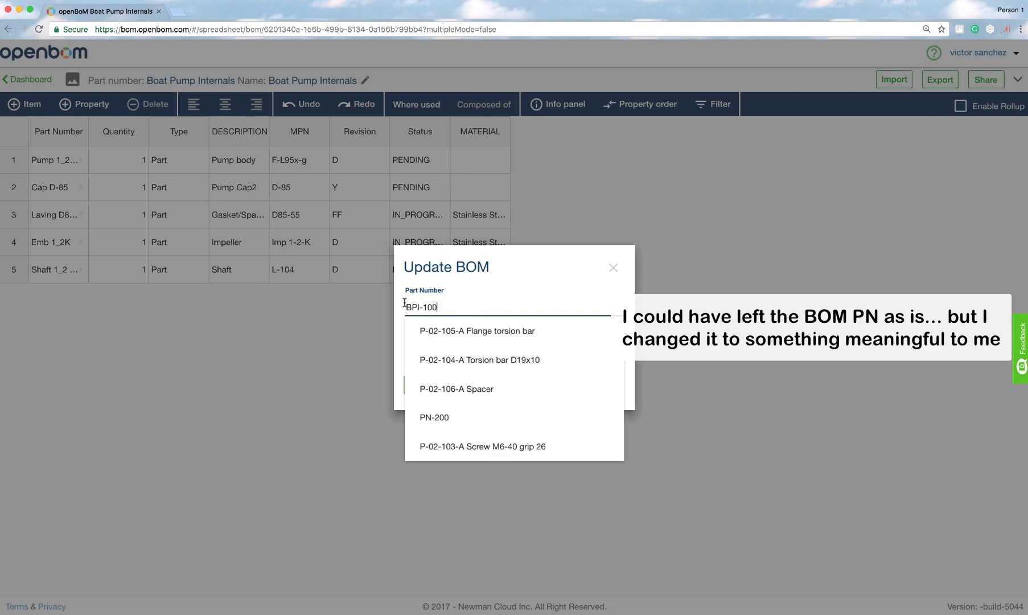
left_click(406, 304)
left_click(443, 306)
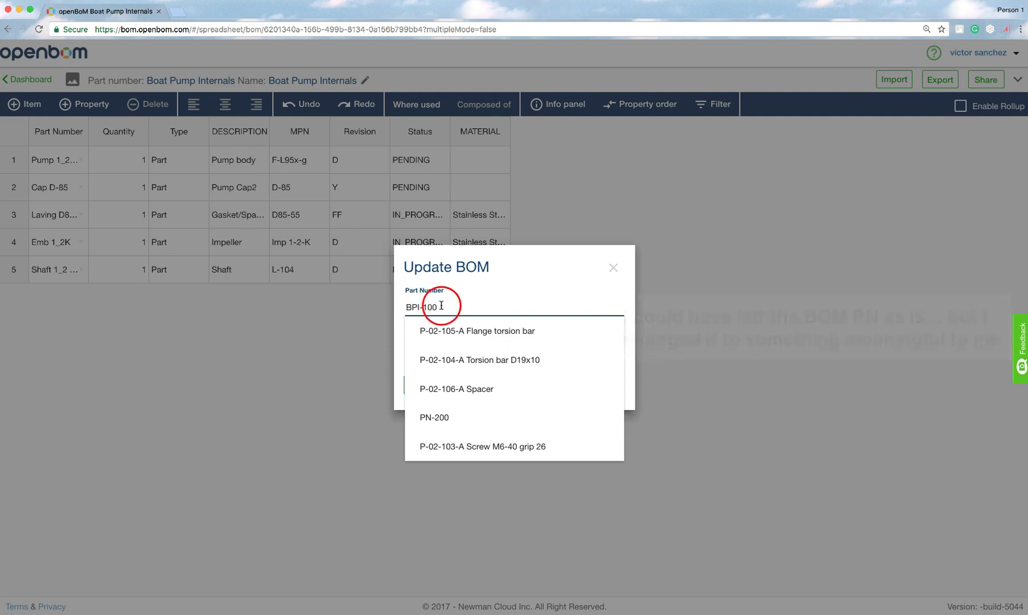
left_click(403, 339)
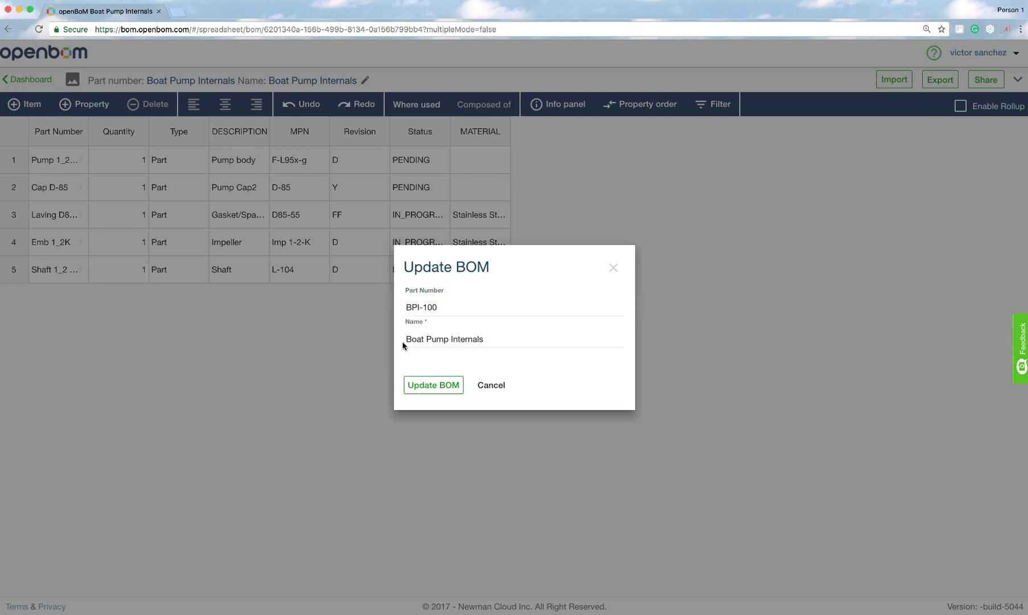
left_click(418, 384)
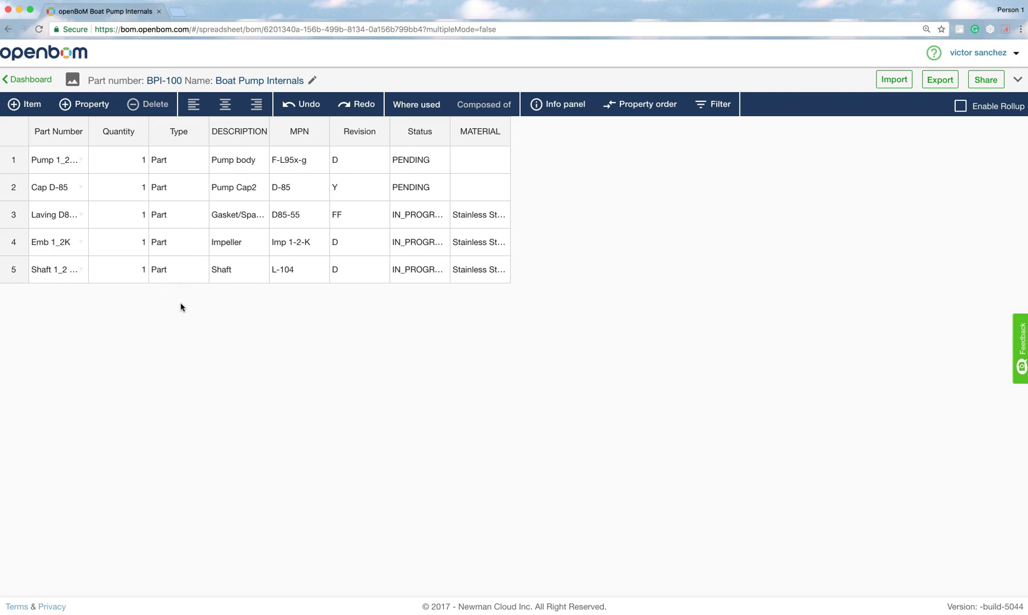
- From the dashboard, import Boat Pump Externals.xlsx as a new six-part BOM
left_click(31, 80)
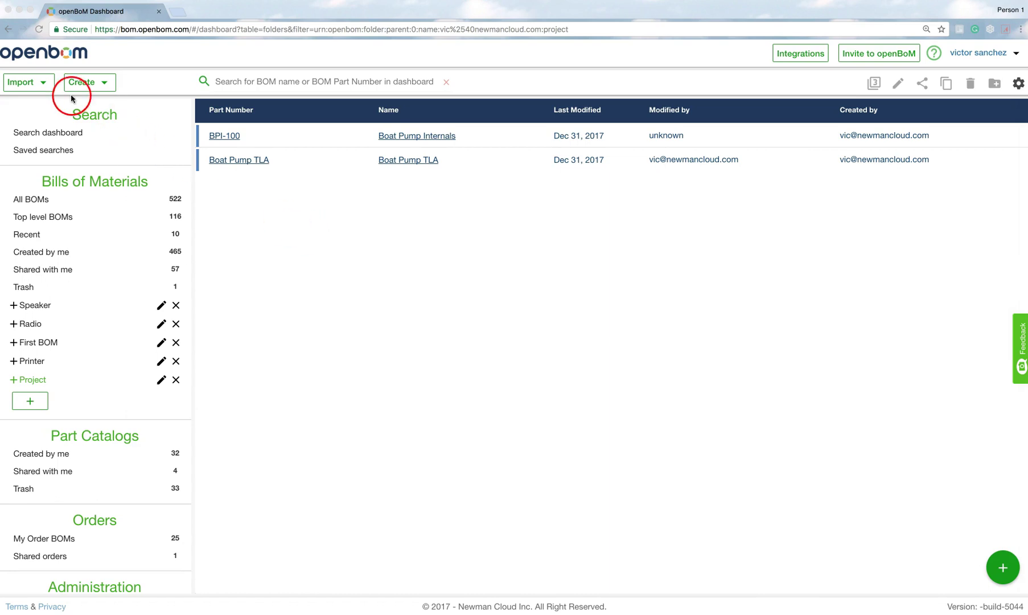
left_click(45, 85)
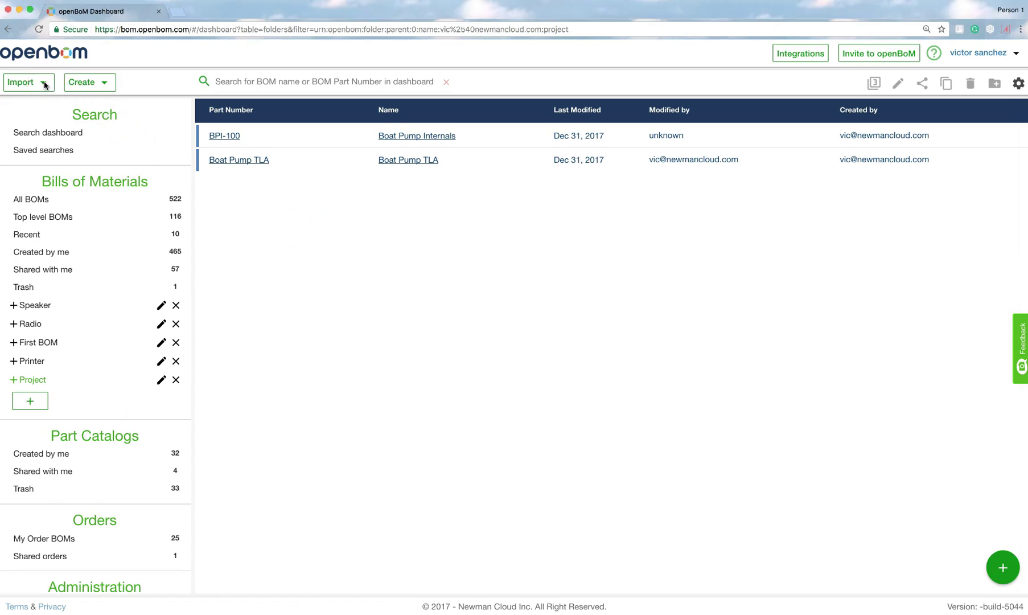
left_click(45, 85)
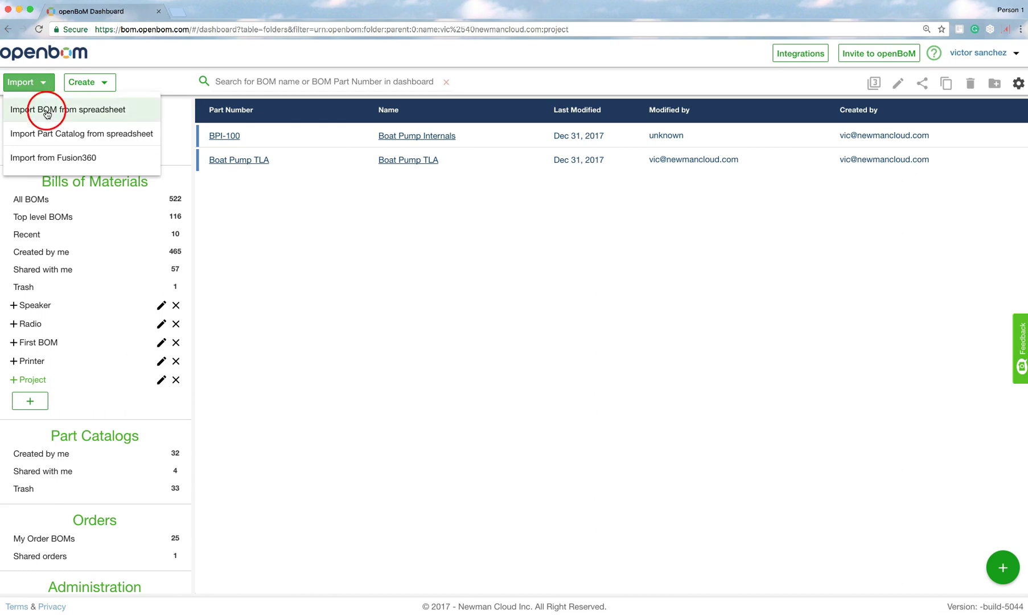
left_click(46, 109)
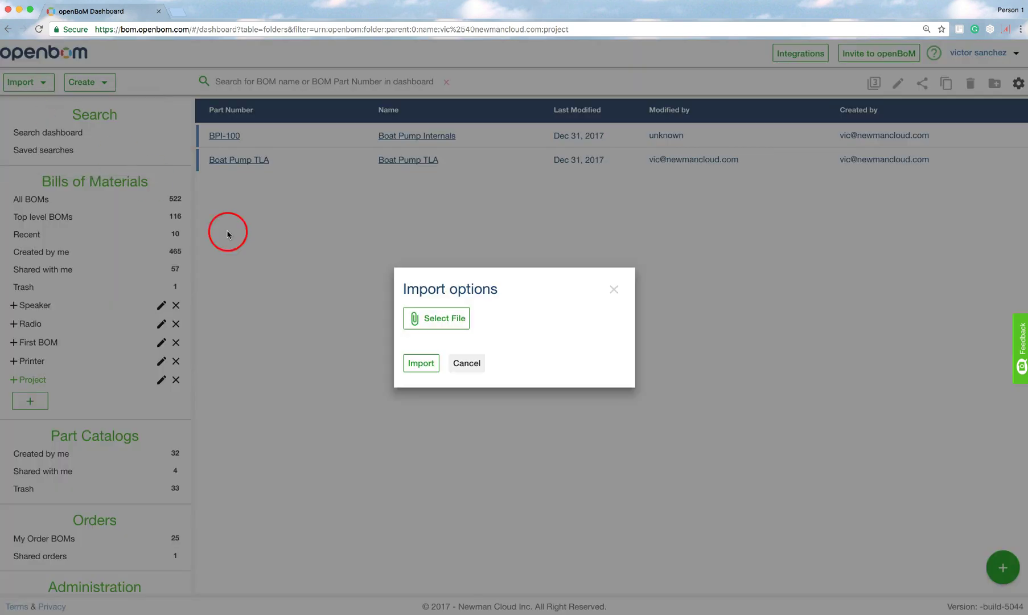
left_click(423, 321)
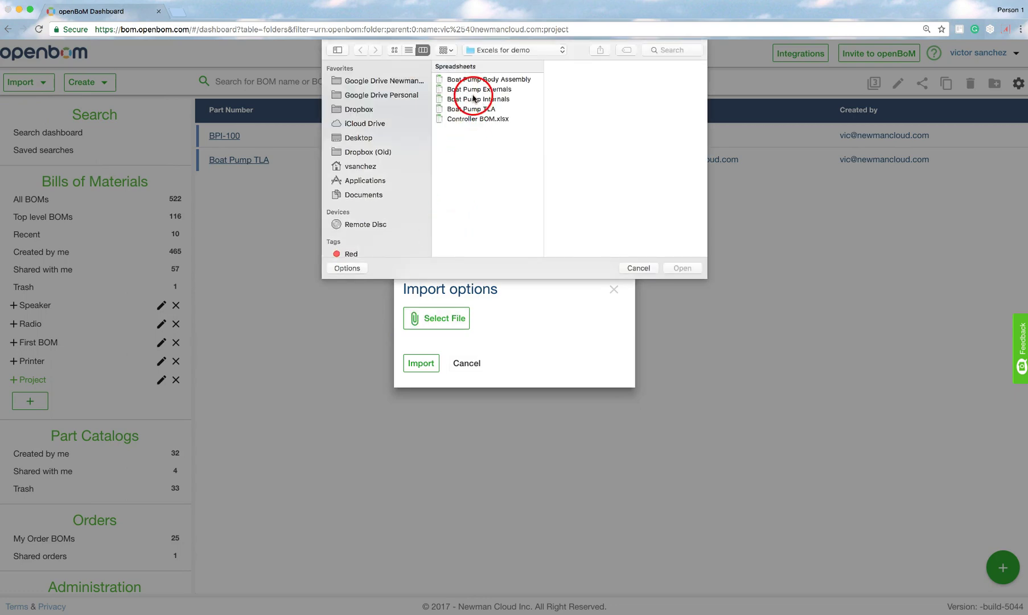
left_click(473, 89)
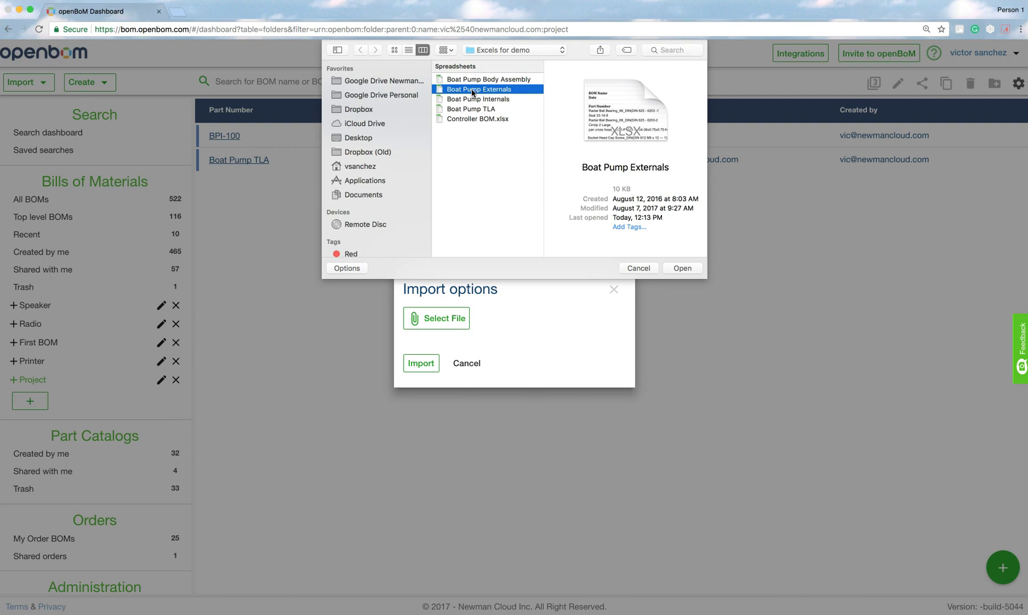
double_click(472, 90)
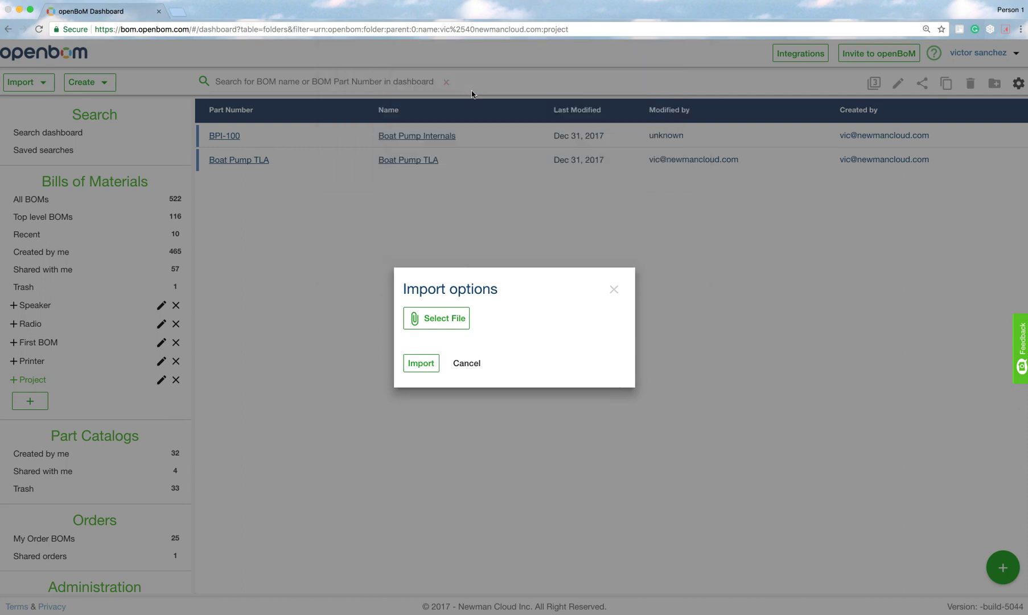
left_click(421, 363)
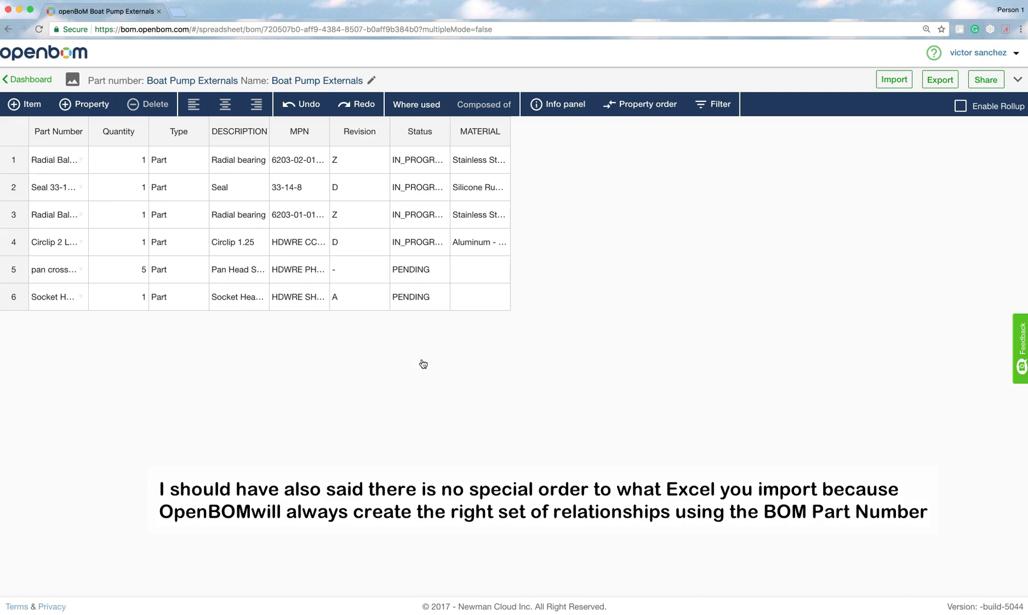
- Replace the Boat Pump Externals BOM part number with BPE-200 and update the BOM
left_click(374, 81)
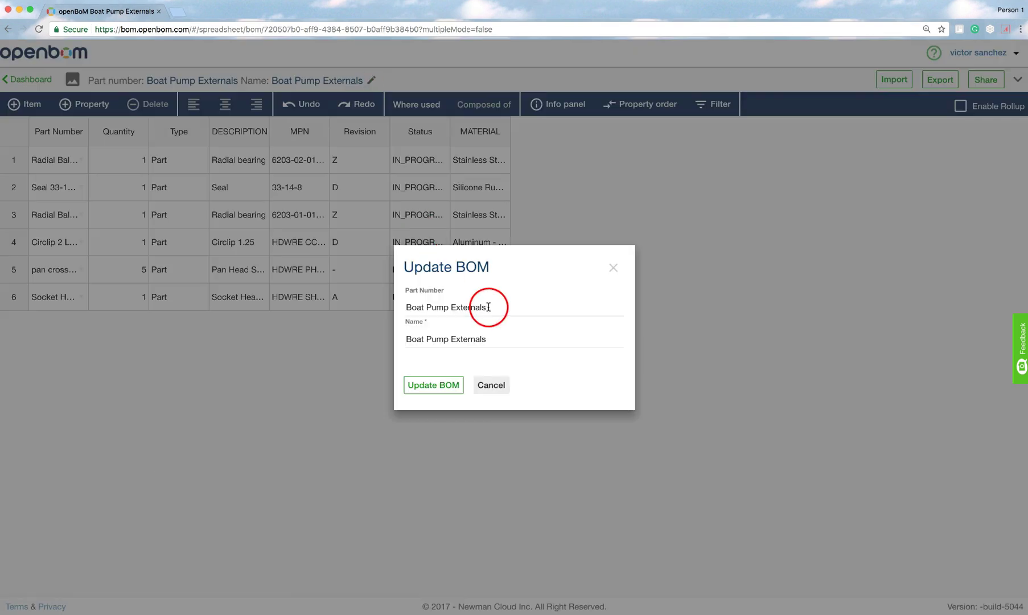
left_click_drag(489, 307, 408, 306)
type("B")
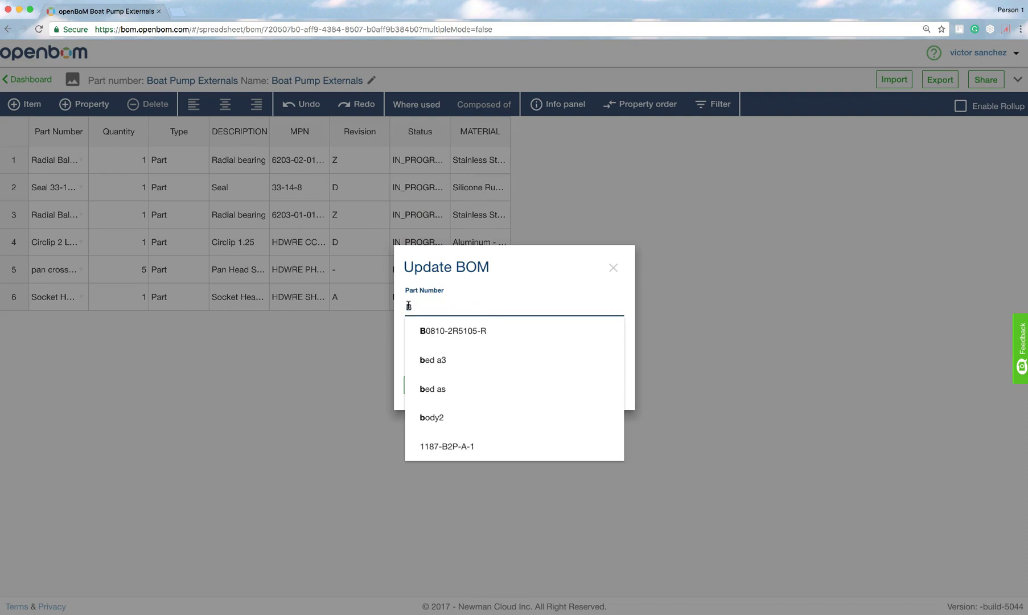
type("PE-200")
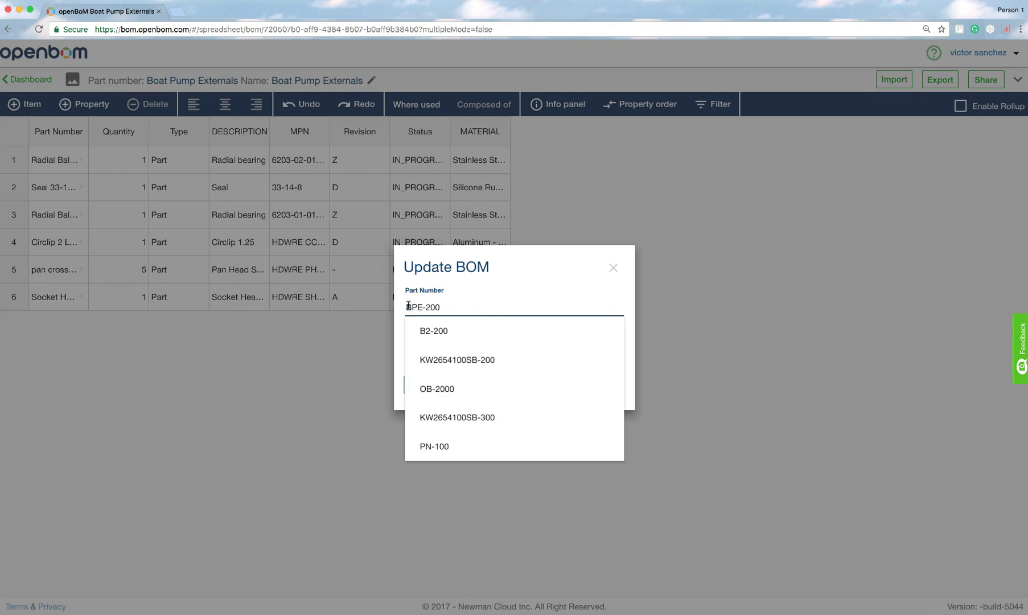
left_click(380, 308)
left_click(406, 350)
left_click(424, 385)
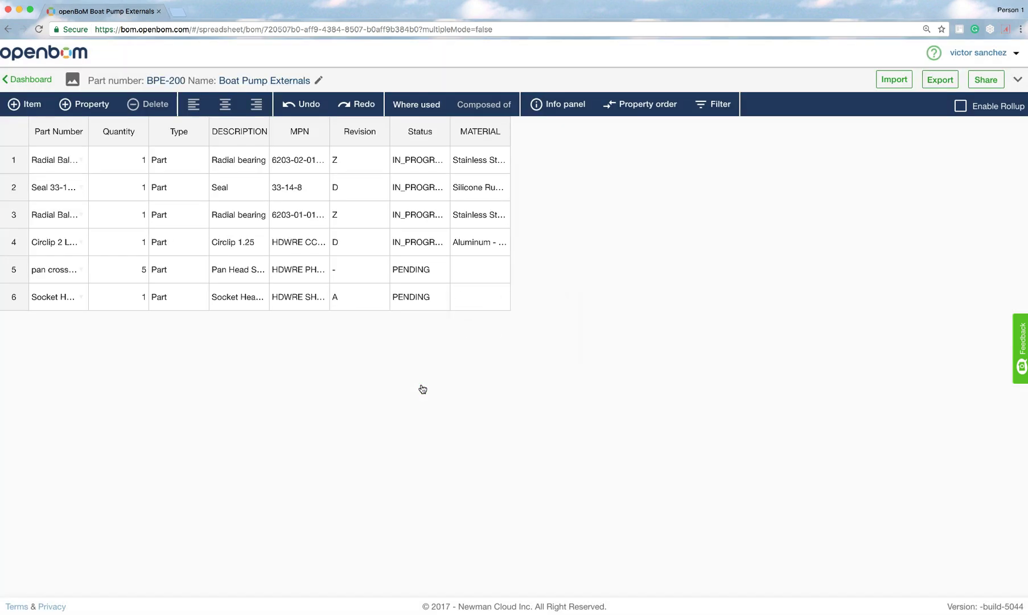
- Verify in Controller BOM.xlsx that row 8 holds the headers, with part numbers under PN
left_click(29, 80)
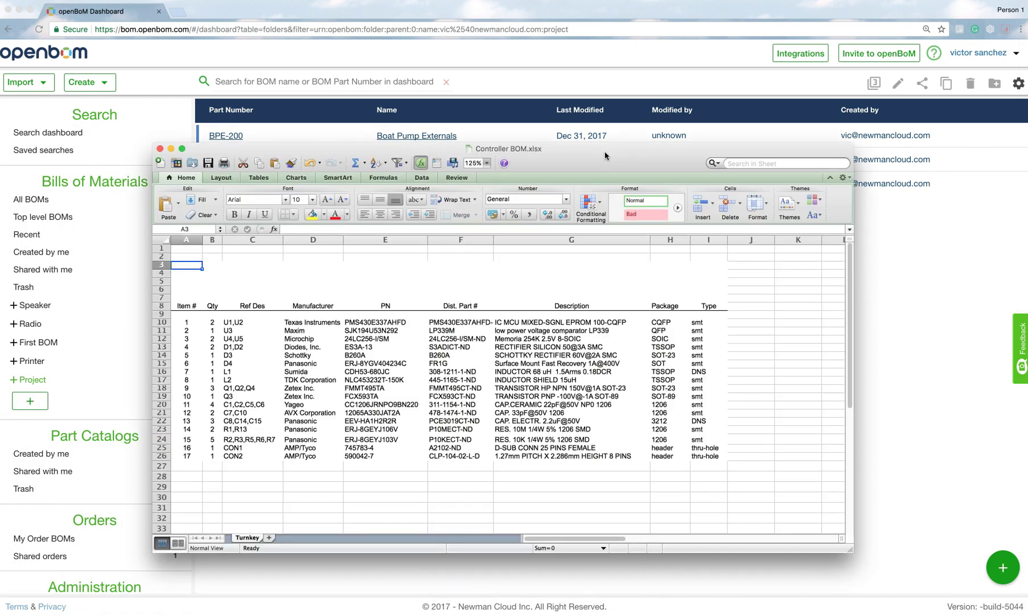
left_click(162, 307)
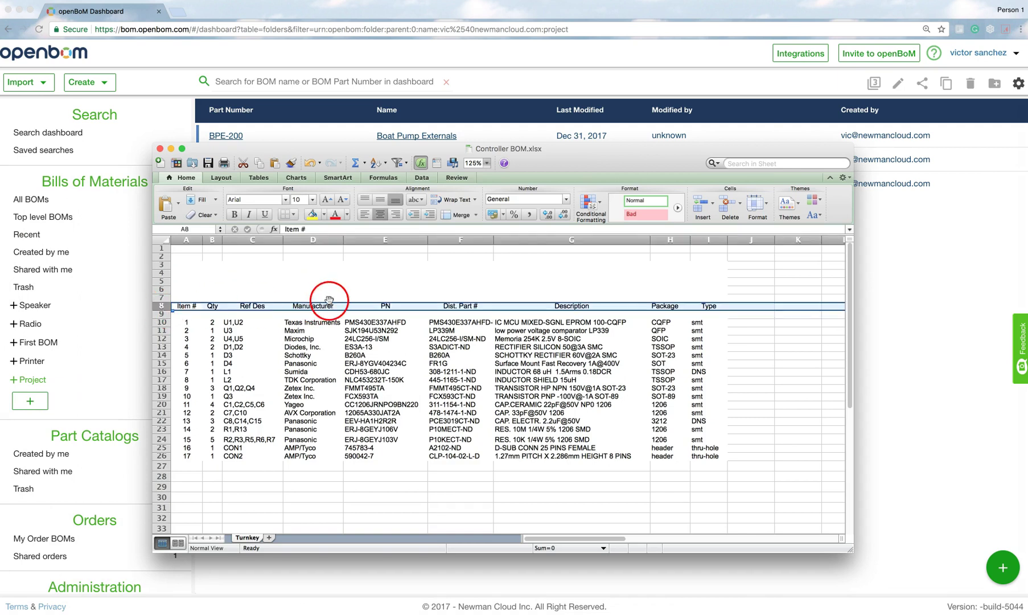
left_click(370, 307)
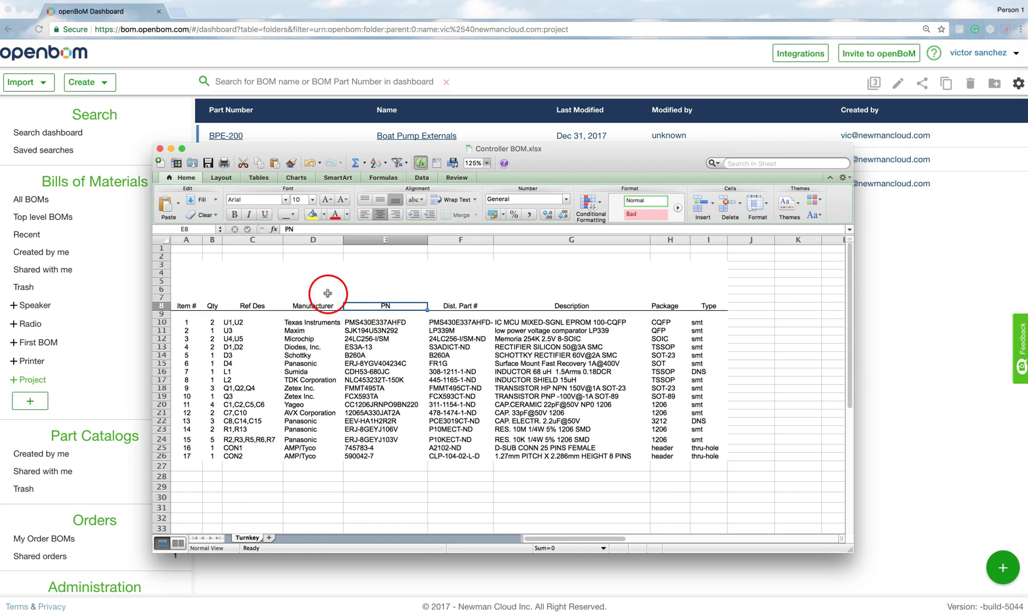
left_click(162, 290)
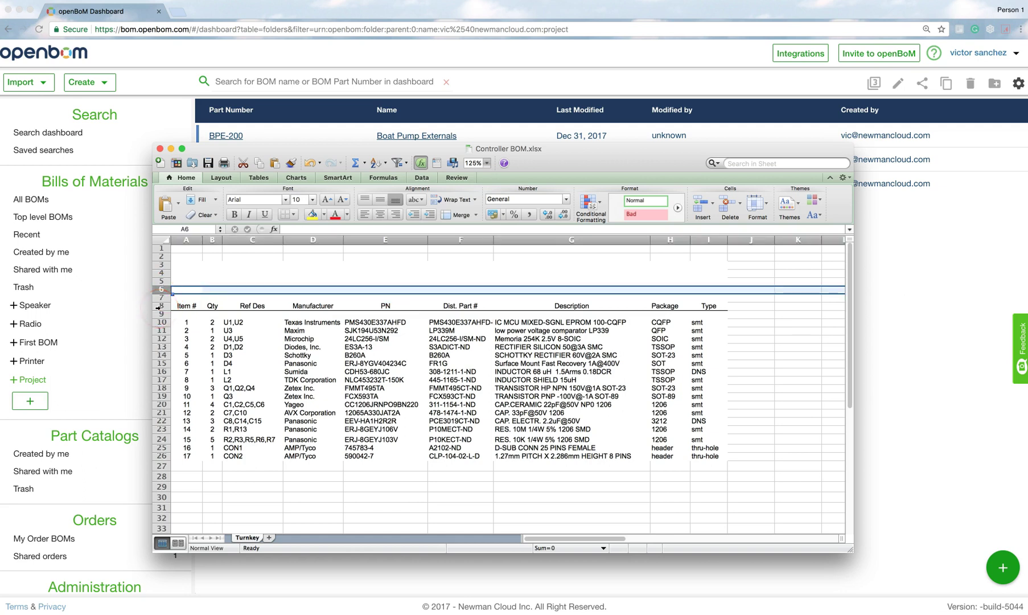
left_click(160, 306)
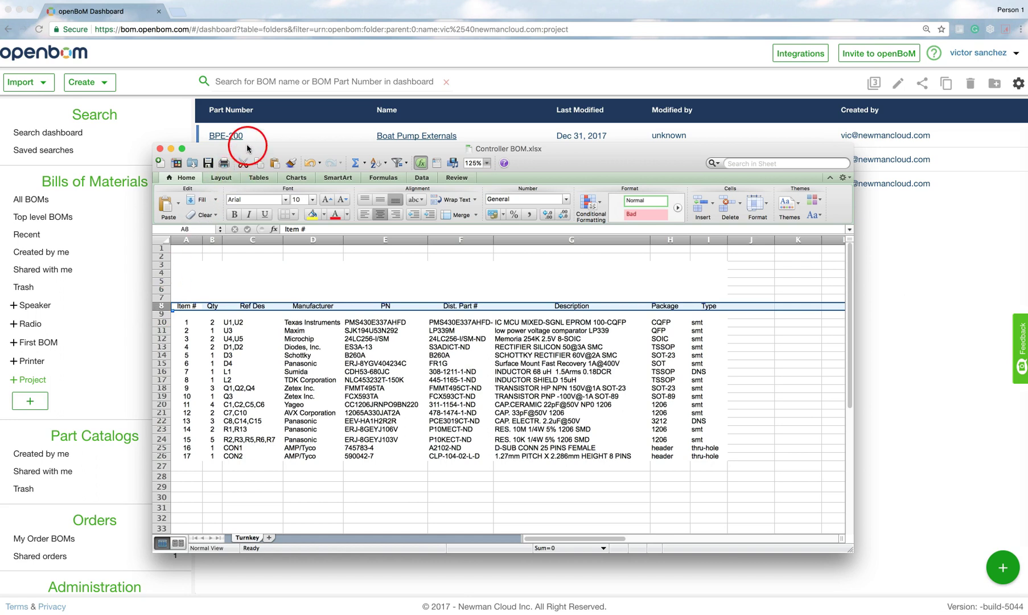
left_click_drag(247, 148, 23, 138)
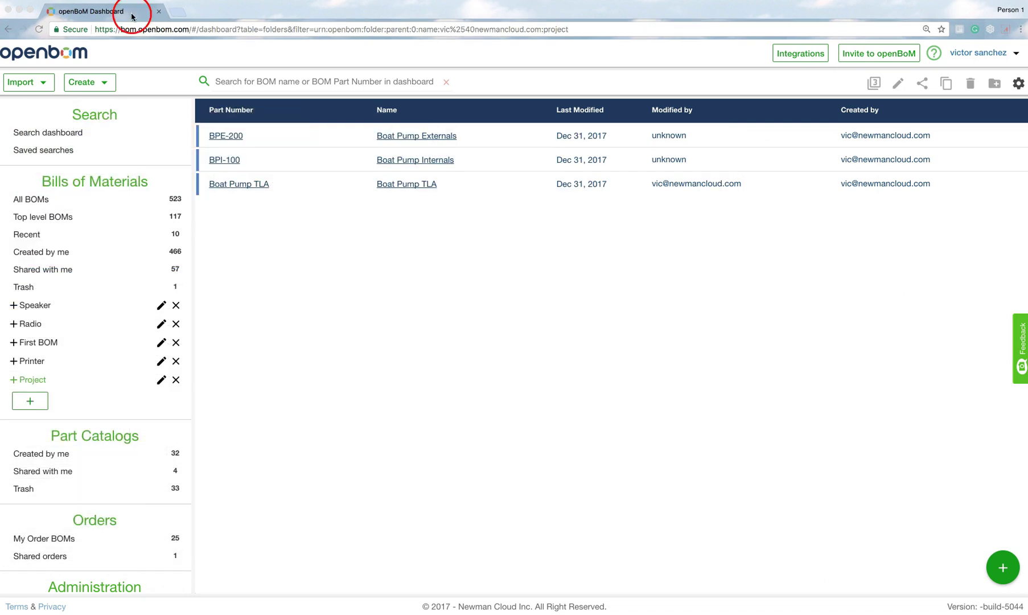
- Select Controller BOM.xlsx as the source file for a spreadsheet BOM import
left_click(45, 85)
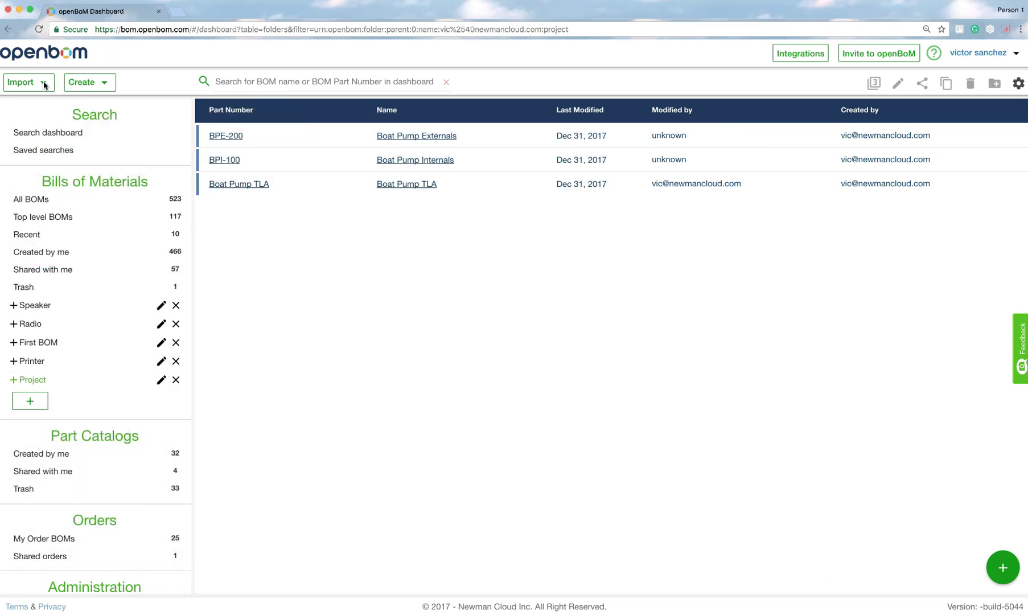
left_click(45, 86)
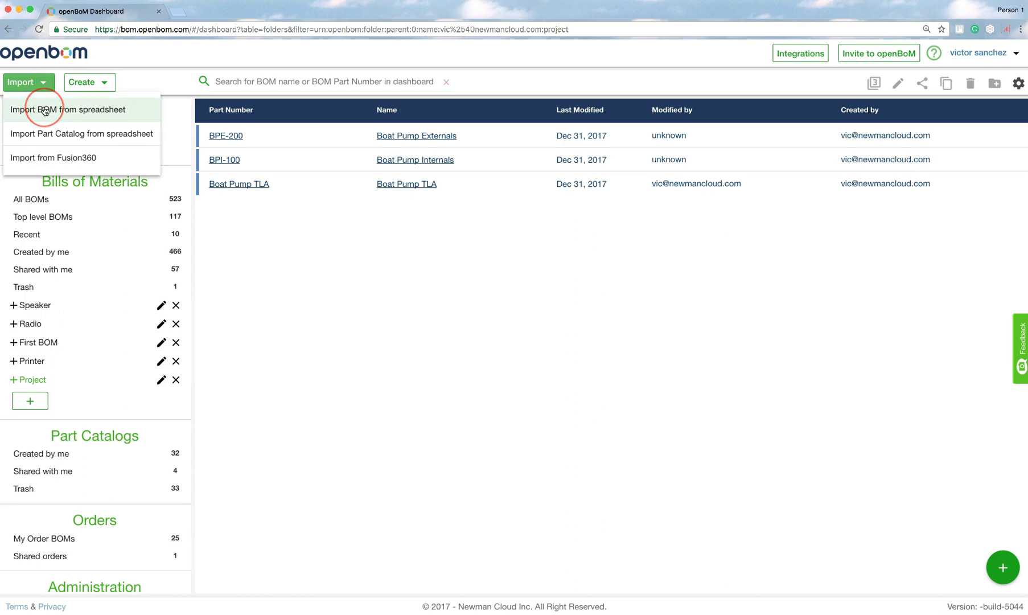
left_click(45, 110)
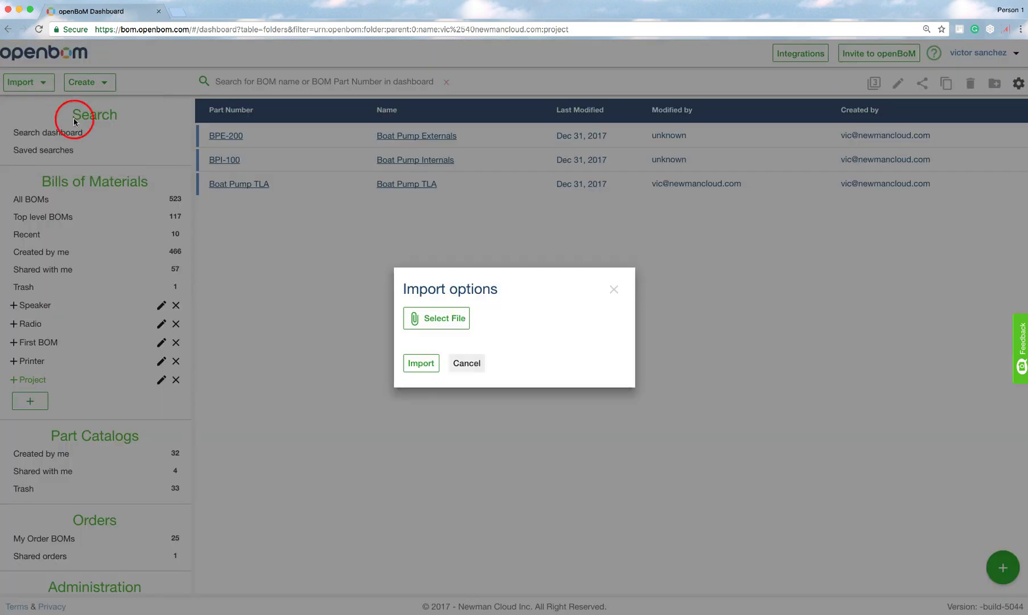
left_click(424, 319)
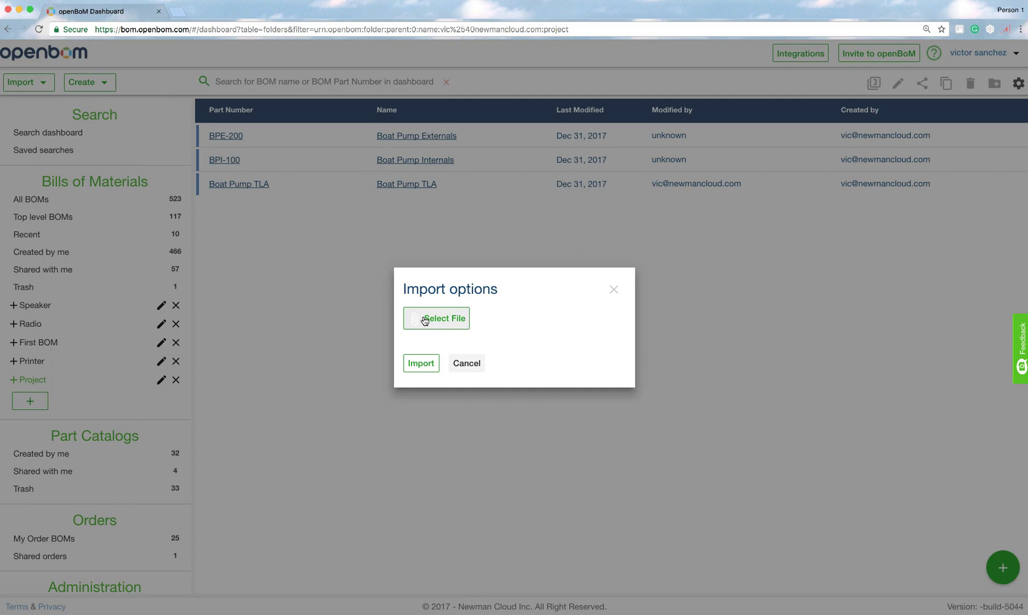
left_click(425, 319)
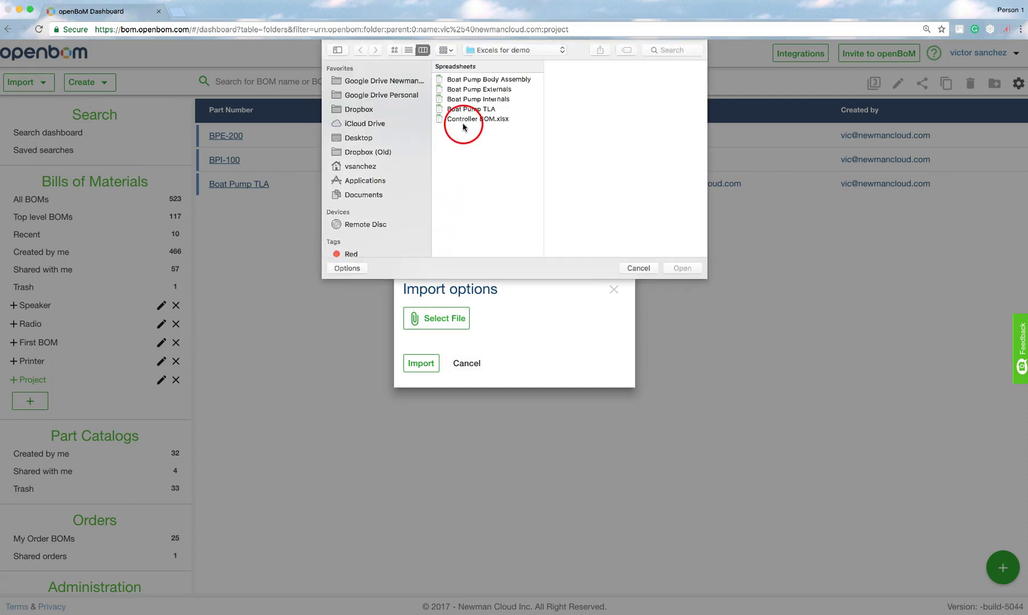
left_click(464, 119)
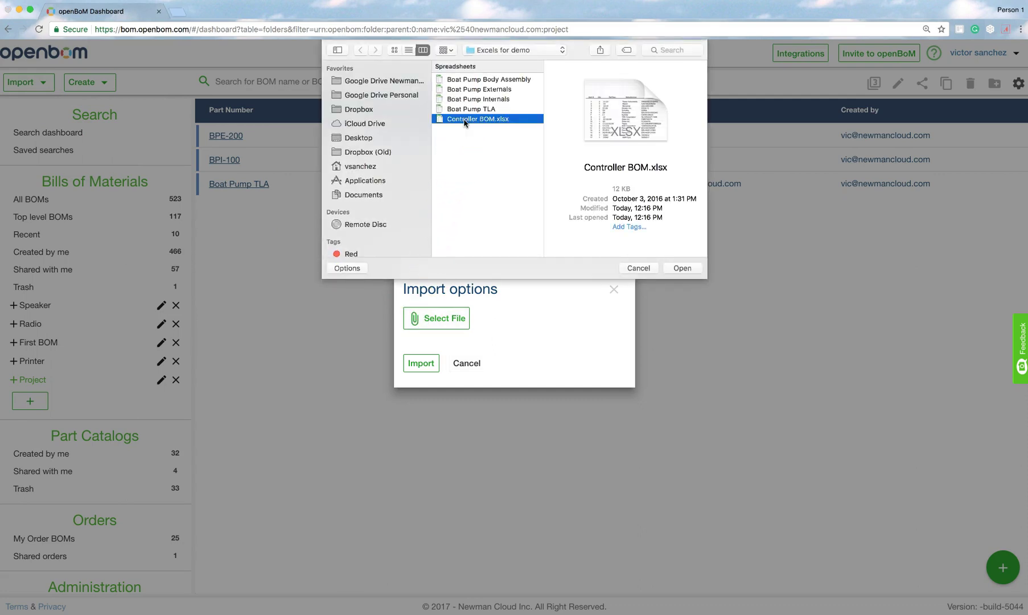
double_click(464, 121)
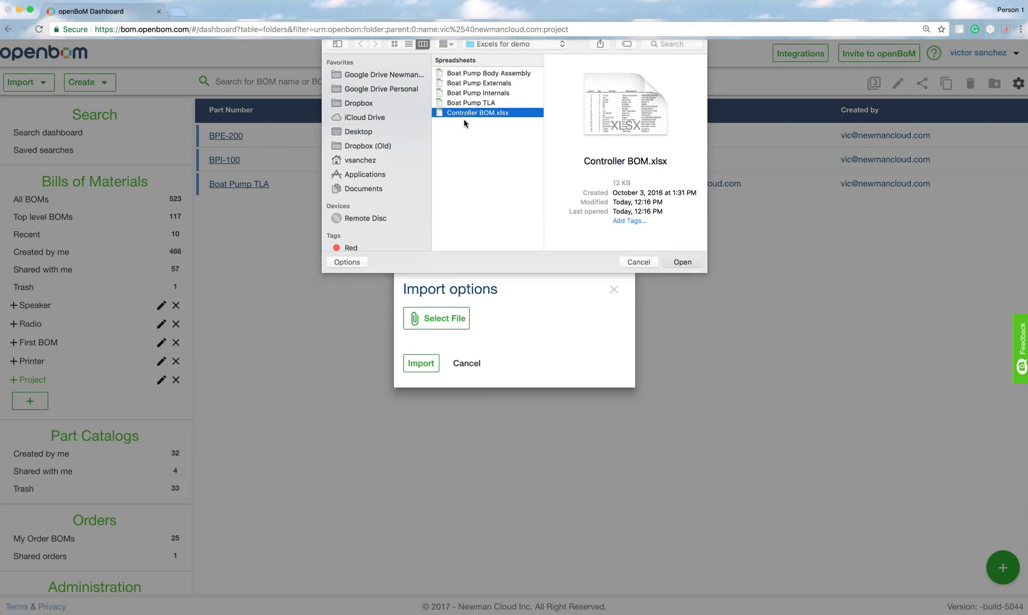
left_click(467, 133)
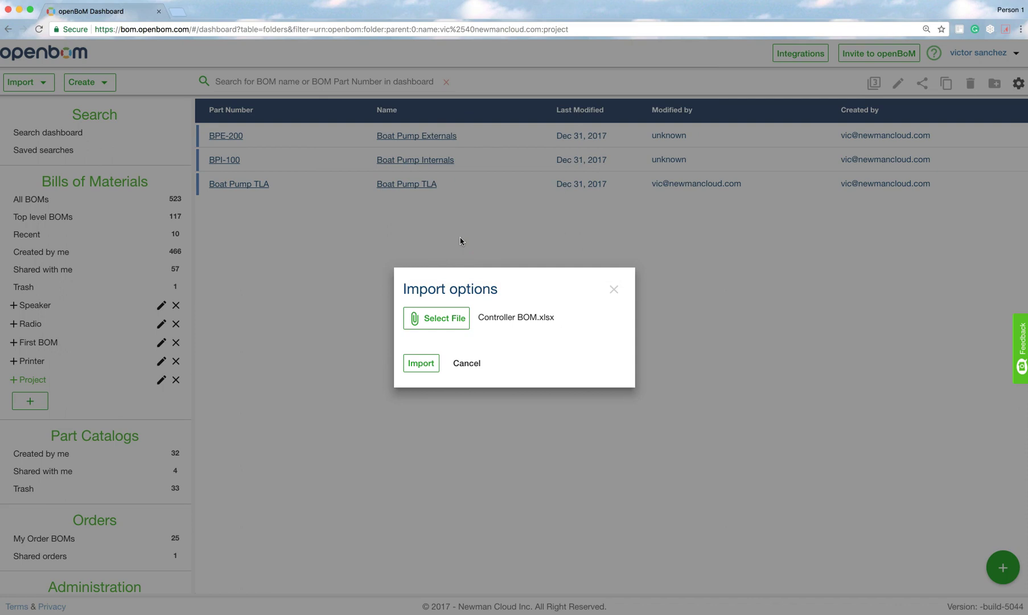
- Set the import options to header row 8 and part-number column PN
left_click(422, 364)
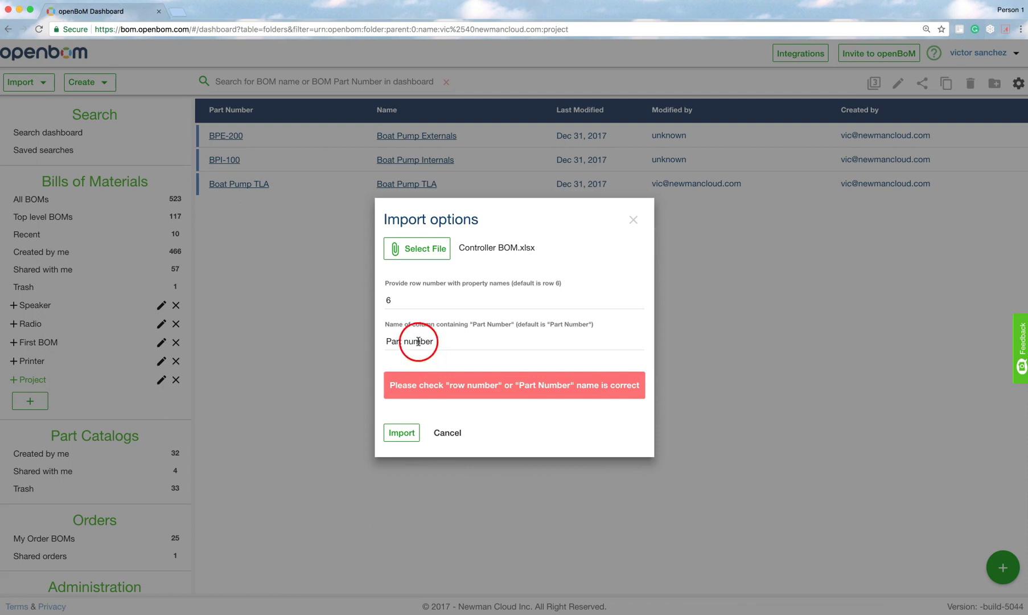
left_click(393, 301)
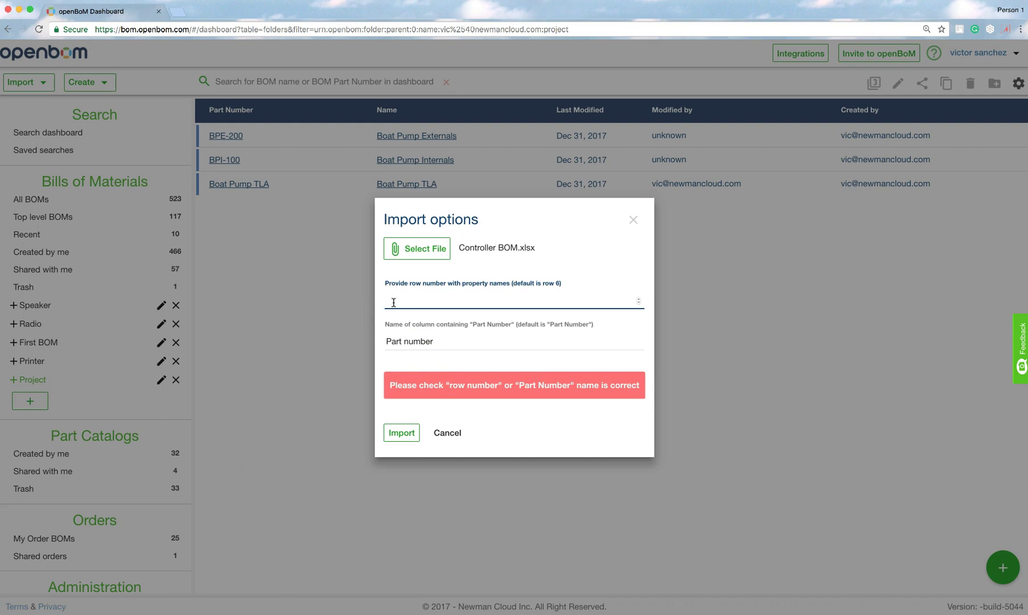
type("8")
left_click(433, 340)
key("BackSpace")
key("BackSpace")
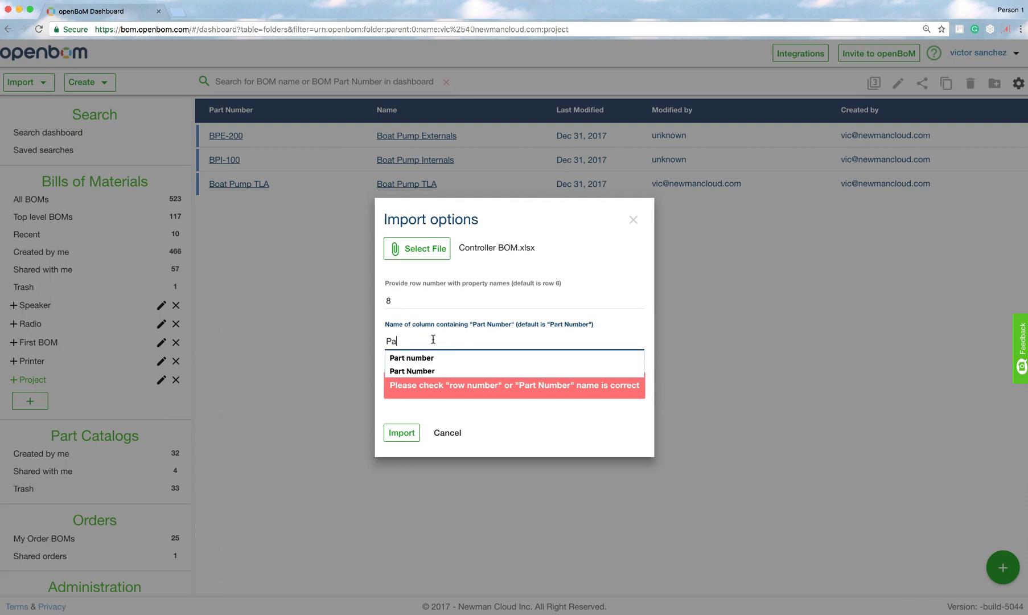
key("BackSpace")
type("N")
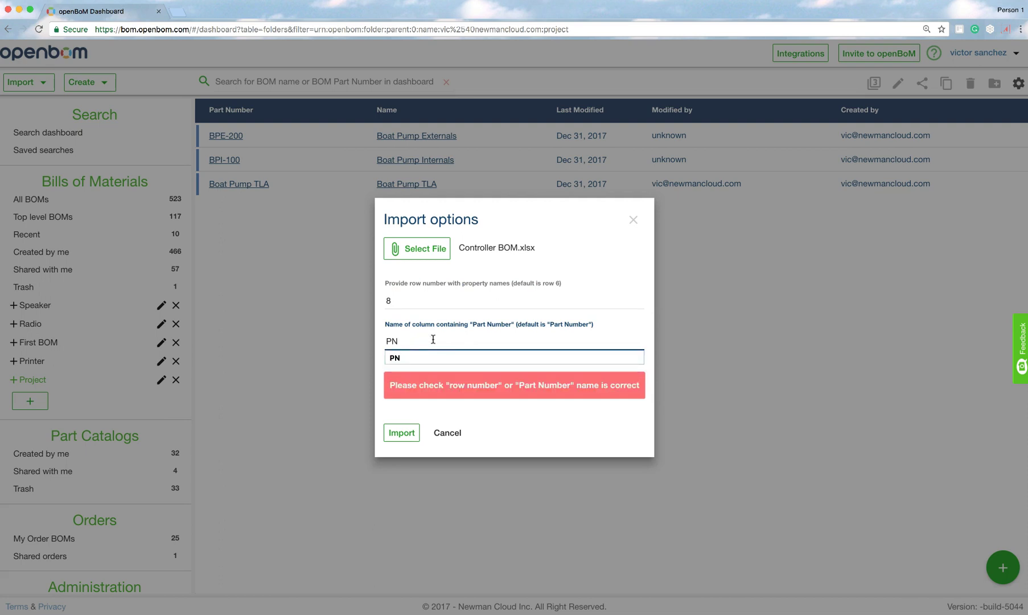
left_click(429, 358)
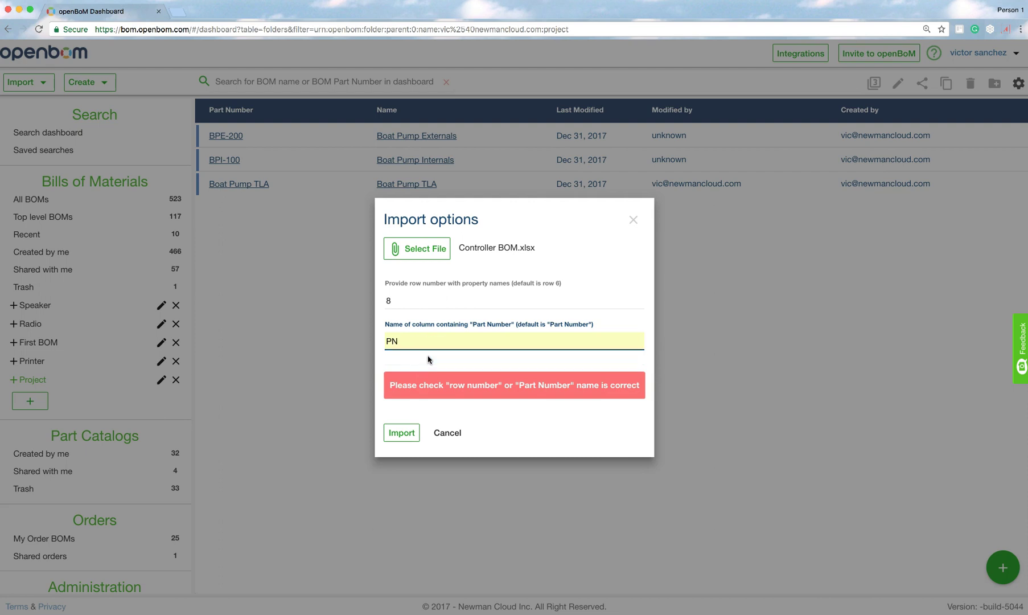
left_click(394, 302)
left_click(368, 298)
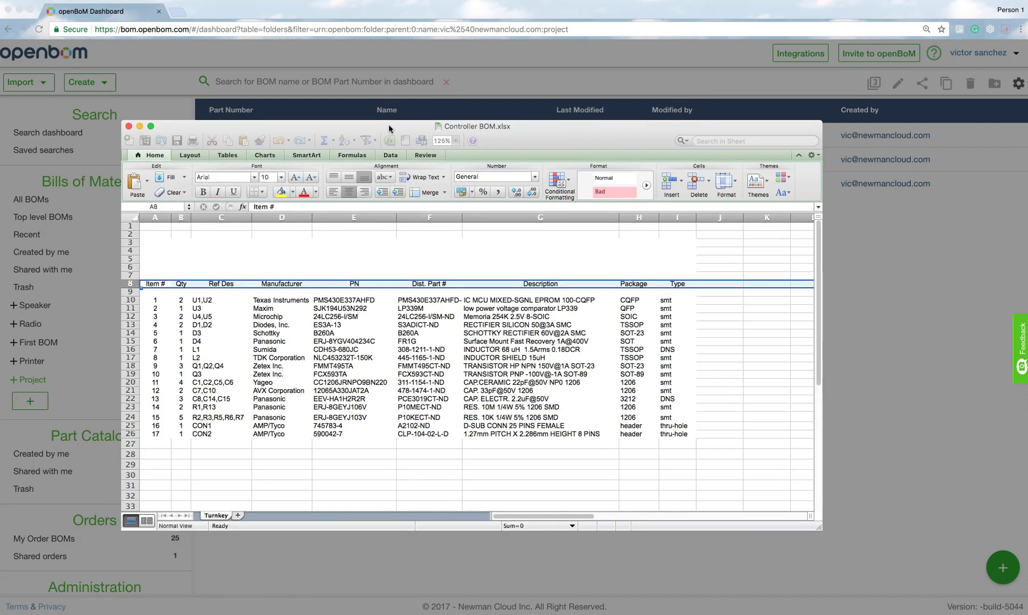
left_click(128, 285)
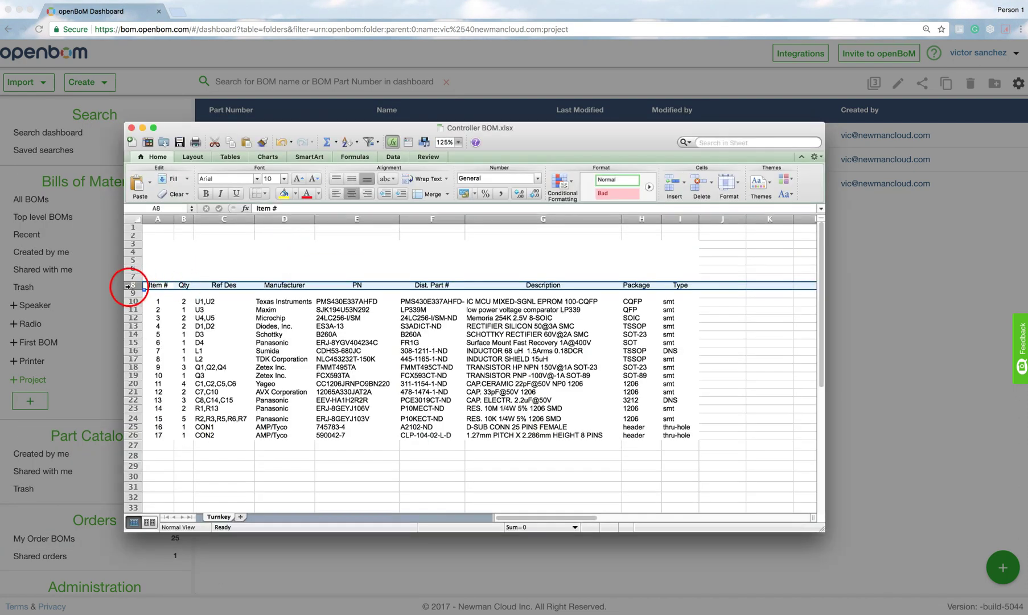
left_click(344, 284)
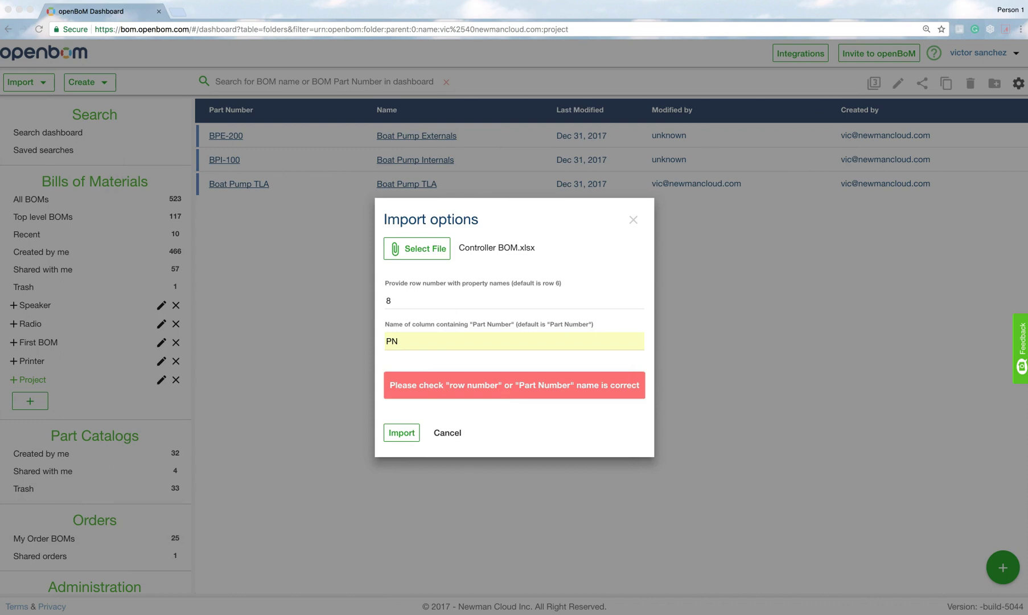
- Import the Controller BOM and widen its Part Number column to show full numbers
left_click(408, 433)
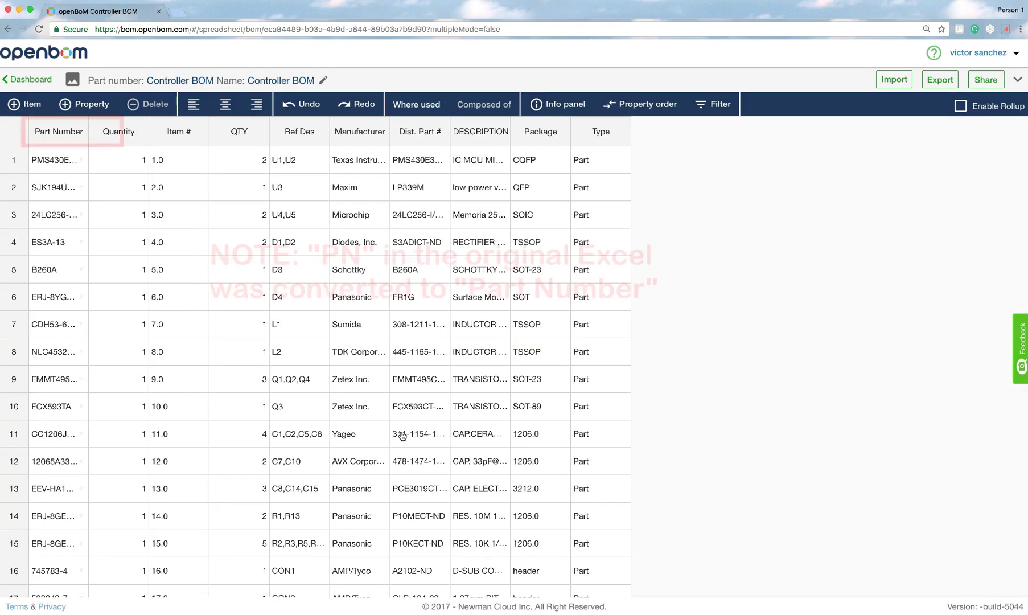
left_click_drag(88, 131, 118, 126)
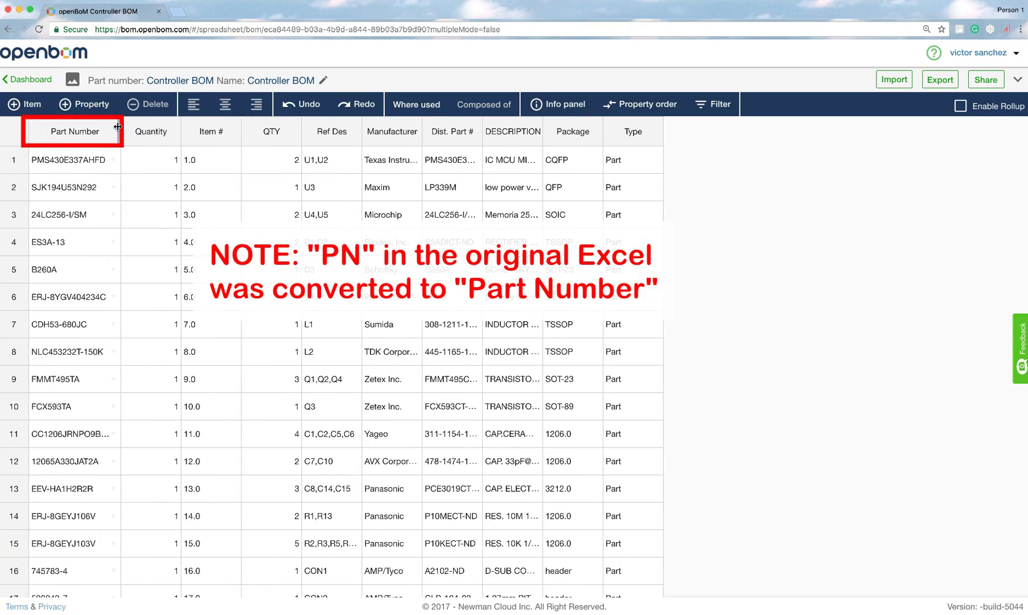
left_click(85, 141)
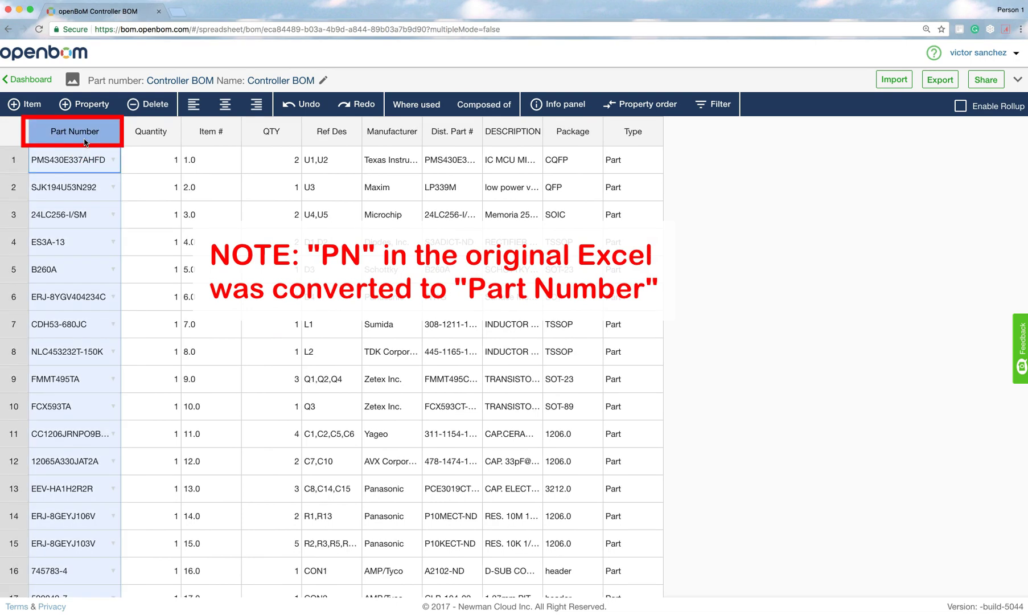
left_click(25, 79)
left_click_drag(675, 268, 811, 138)
- Replace the Controller BOM's part number with C-1000 and update the BOM
left_click(810, 139)
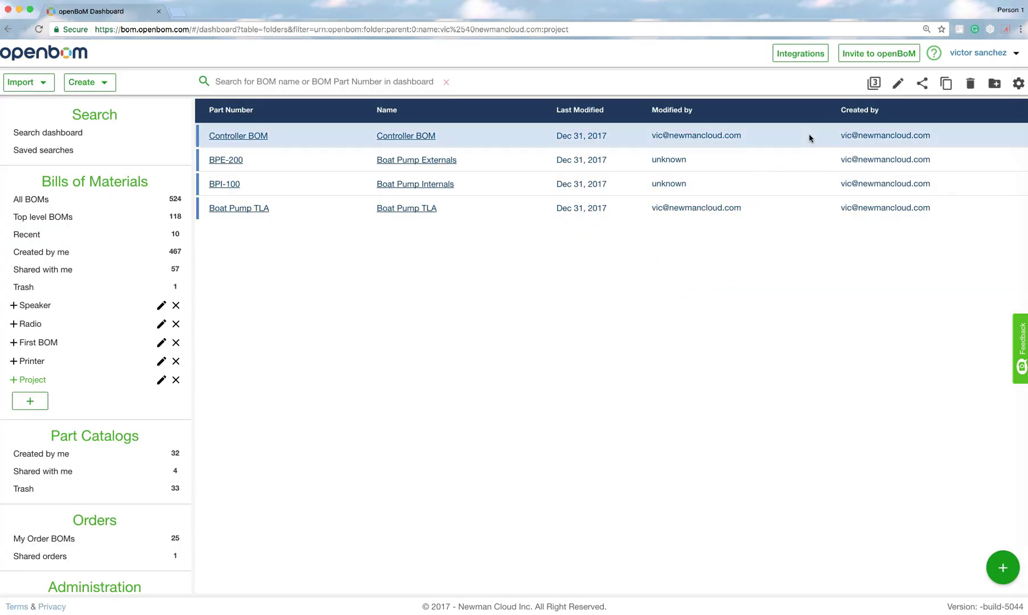
left_click(898, 86)
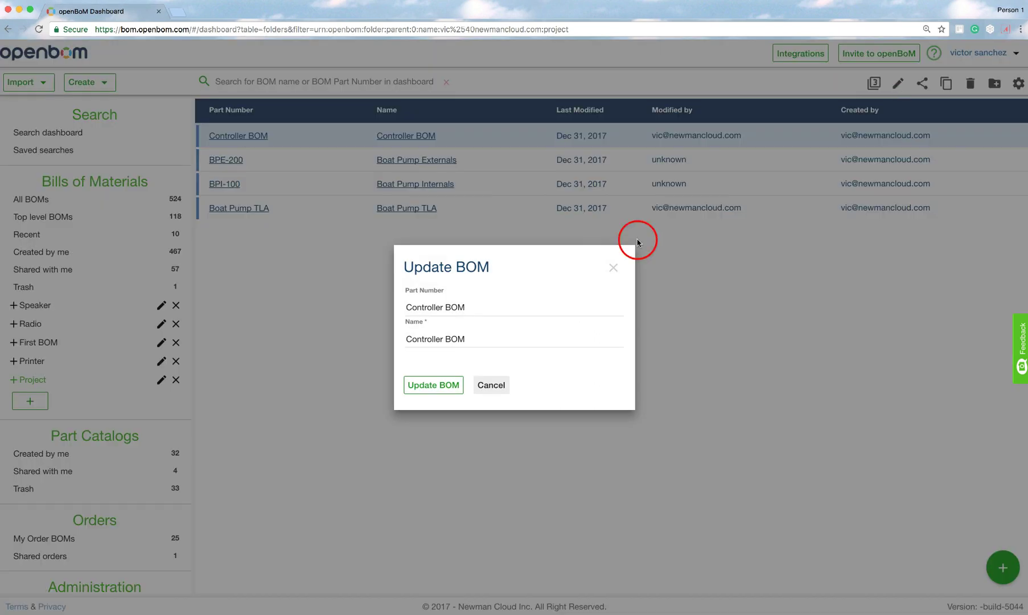
left_click_drag(466, 307, 407, 308)
type("C")
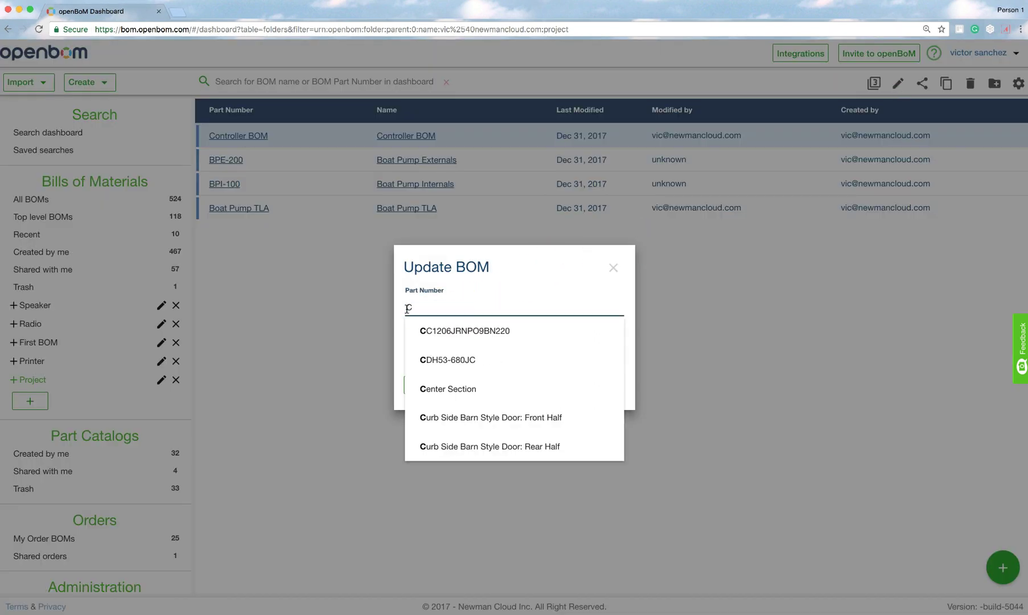
type("-1000")
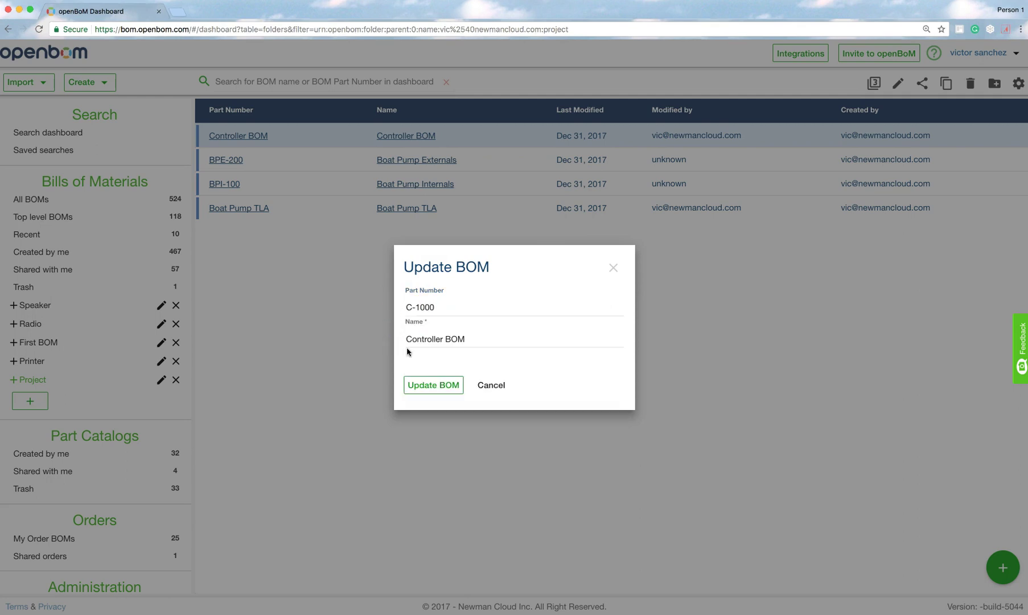
left_click(419, 384)
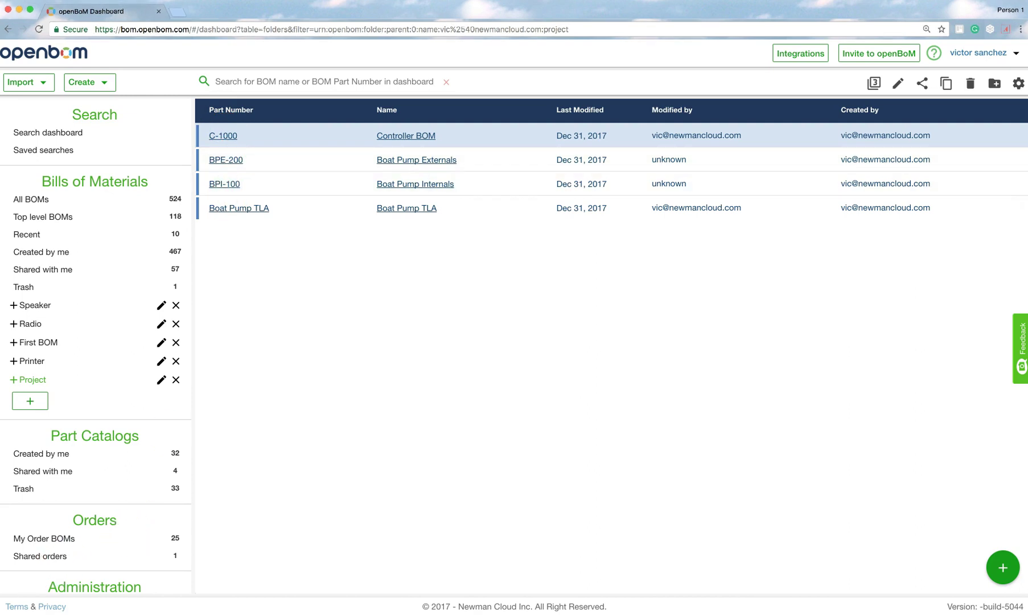
- In Boat Pump TLA, add a row for BPI-100 with quantity 1 and type Assembly
left_click(230, 214)
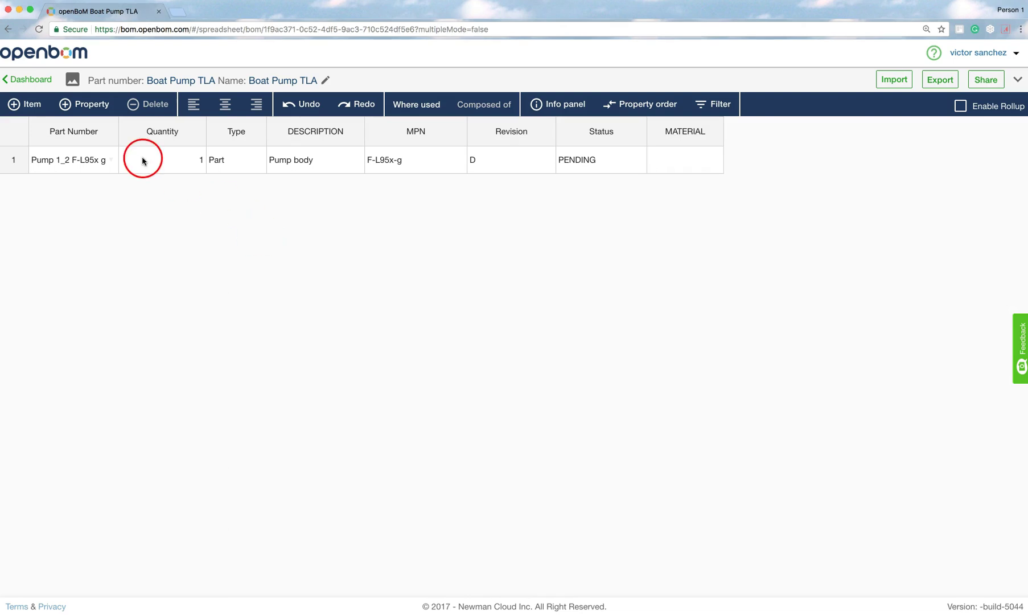
left_click(35, 109)
left_click(57, 158)
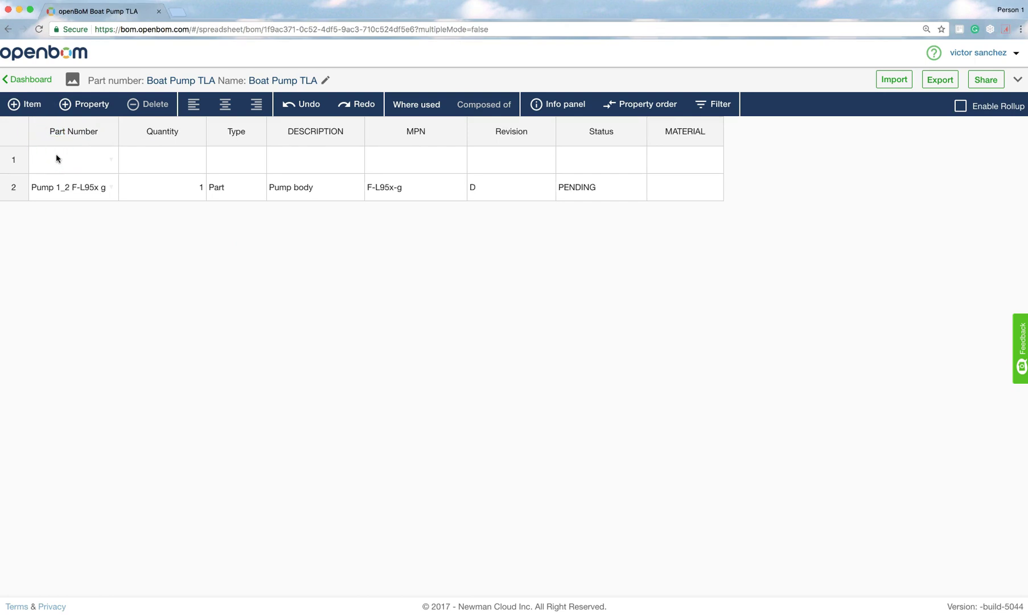
type("BP")
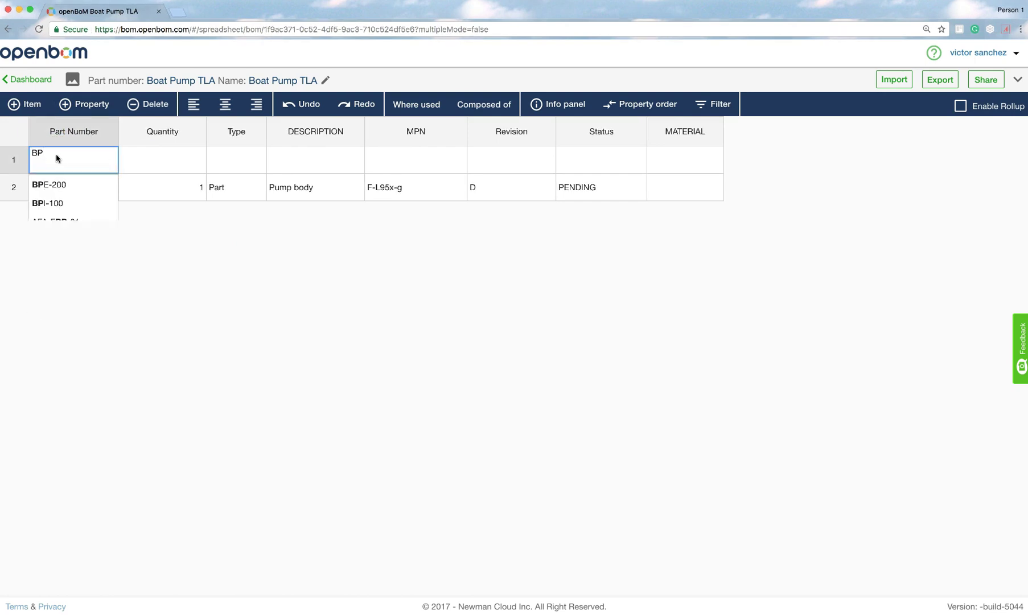
left_click(48, 203)
left_click(156, 150)
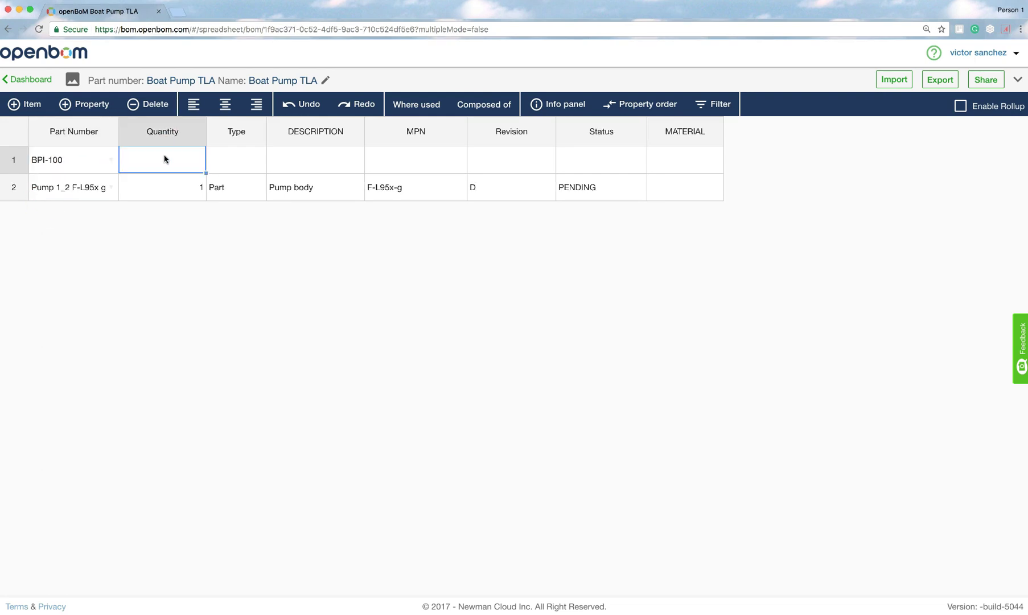
type("1")
left_click(220, 164)
type("Assembly")
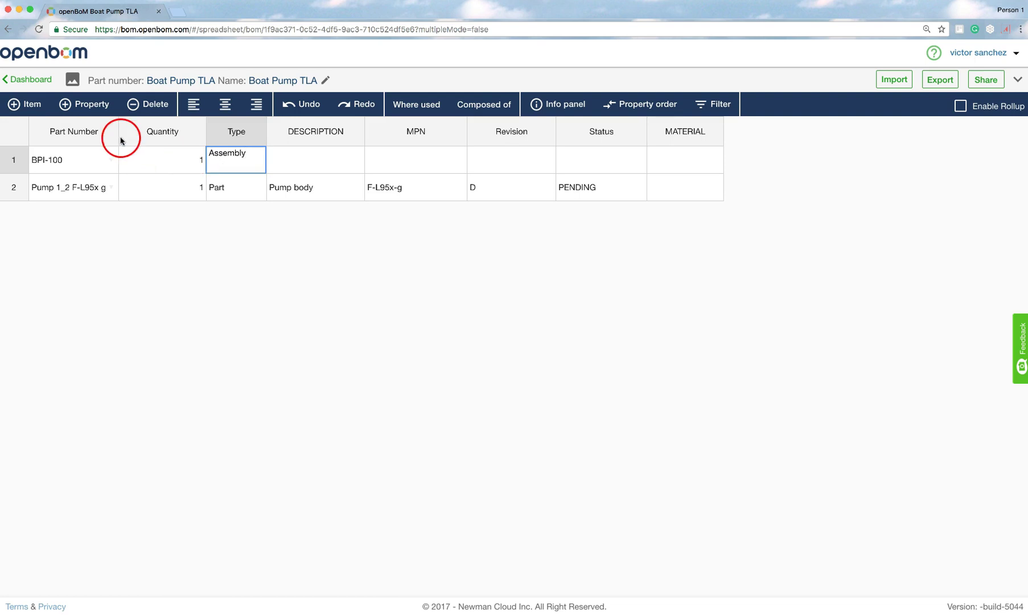
- Insert a row for BPE-200 with quantity 1
left_click(37, 105)
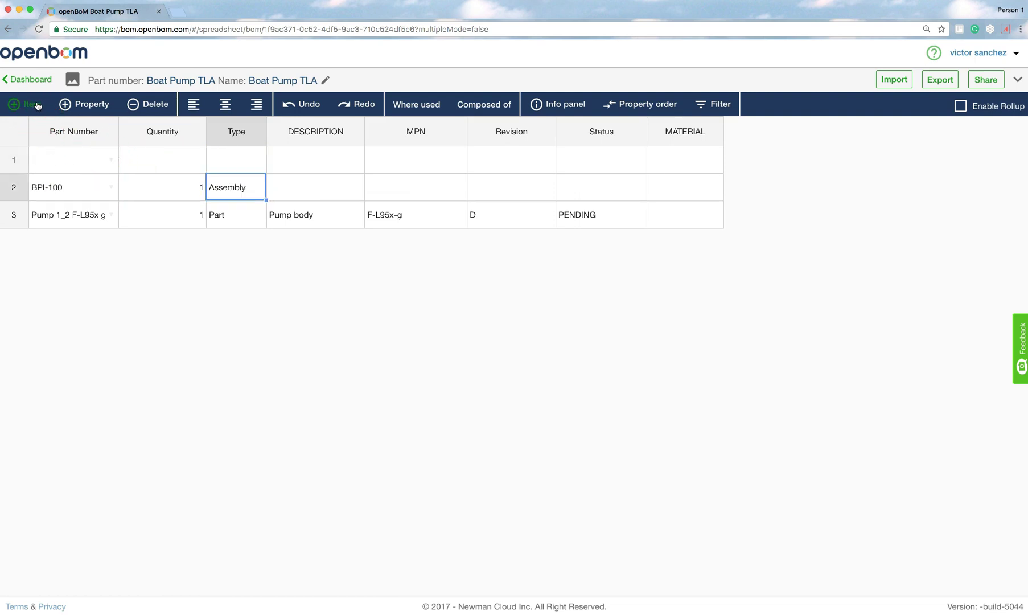
left_click(73, 160)
type("BPE-200")
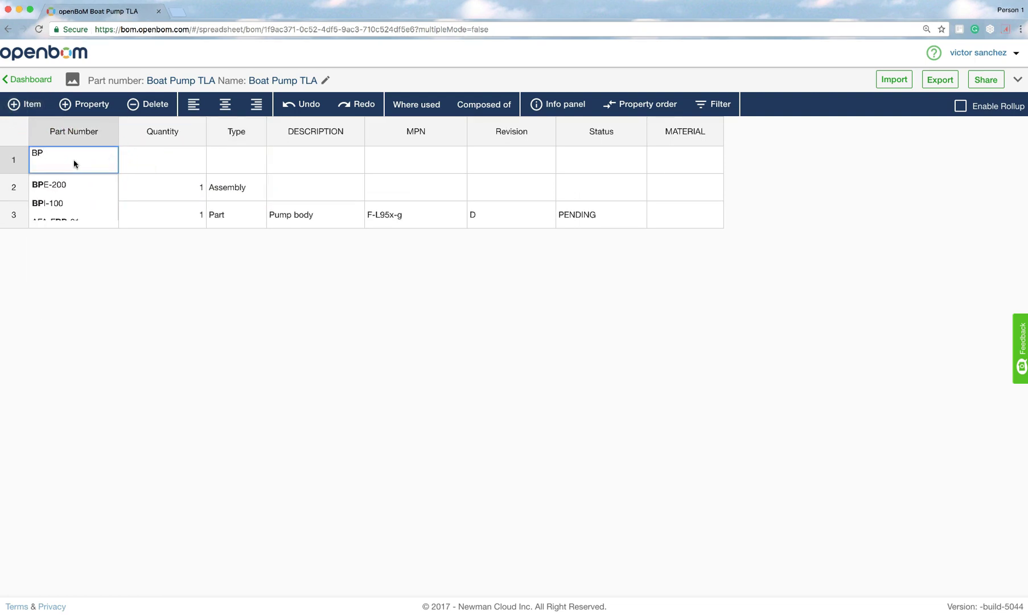
key("Return")
left_click(170, 164)
type("1")
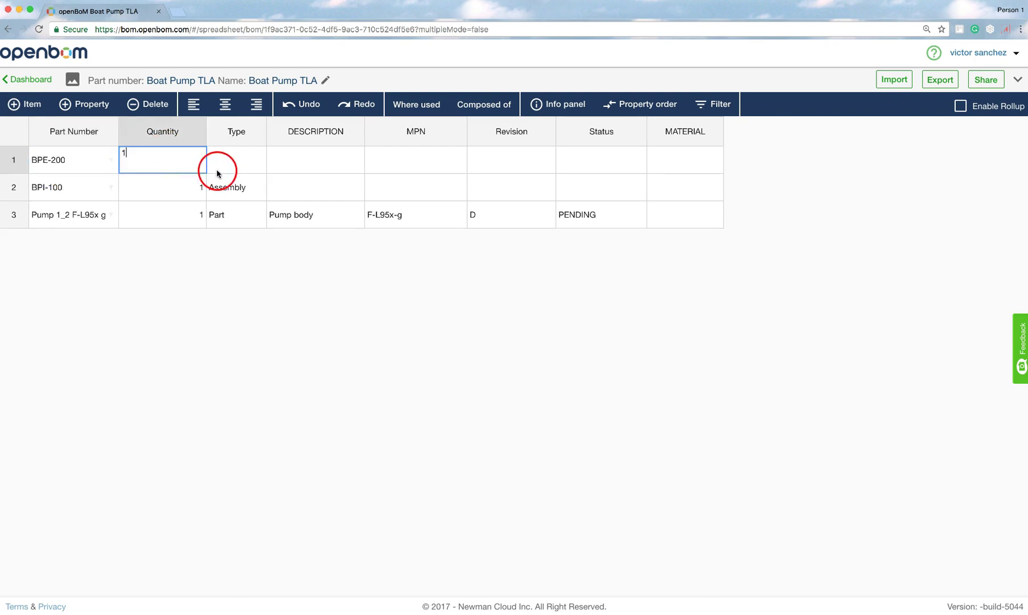
left_click(230, 168)
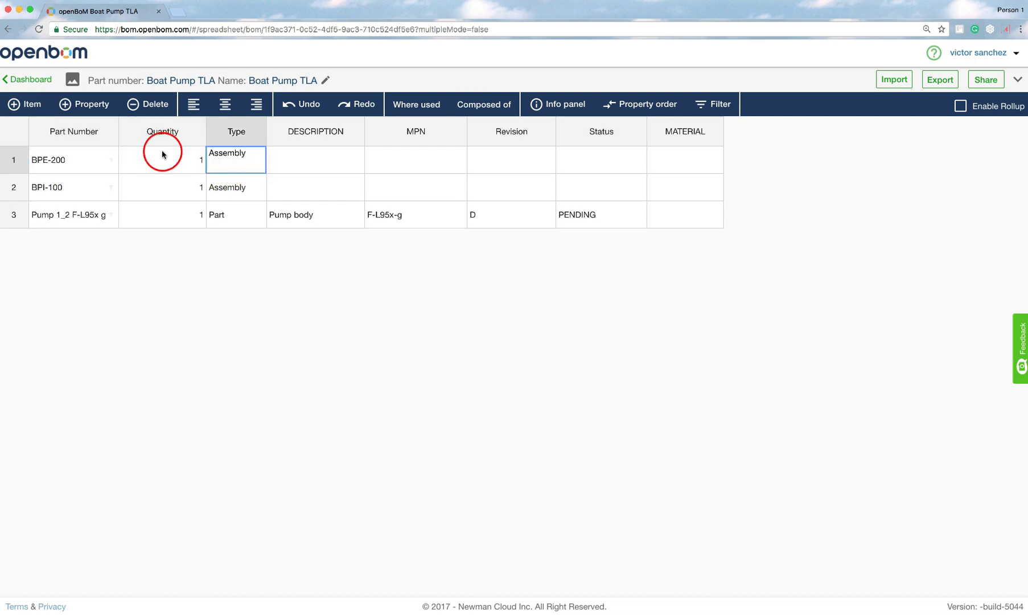
- Insert a row for C-1000 with quantity 1 and type Assembly
left_click(37, 108)
left_click(55, 165)
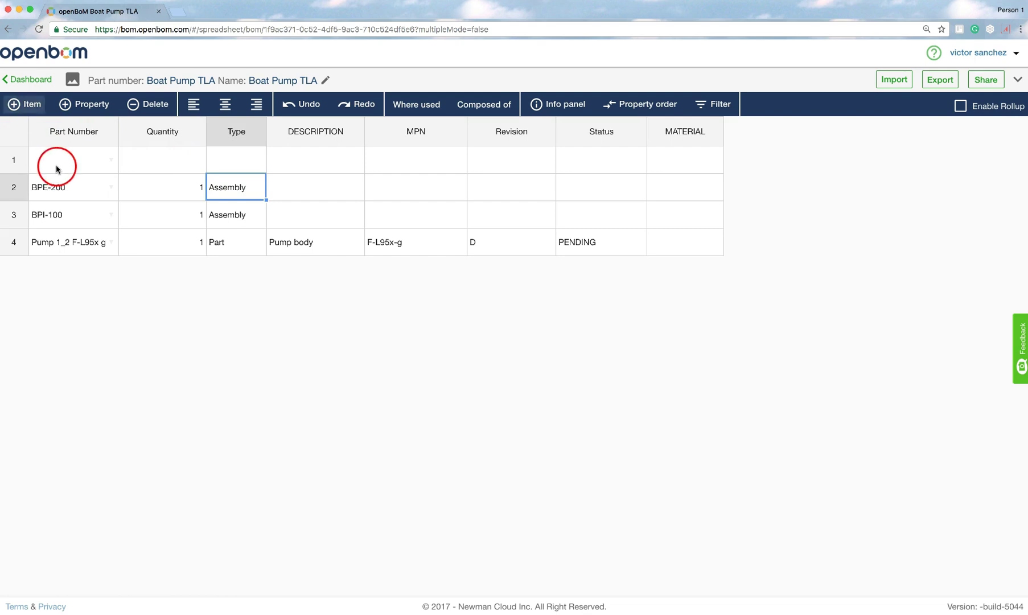
type("C")
left_click(54, 187)
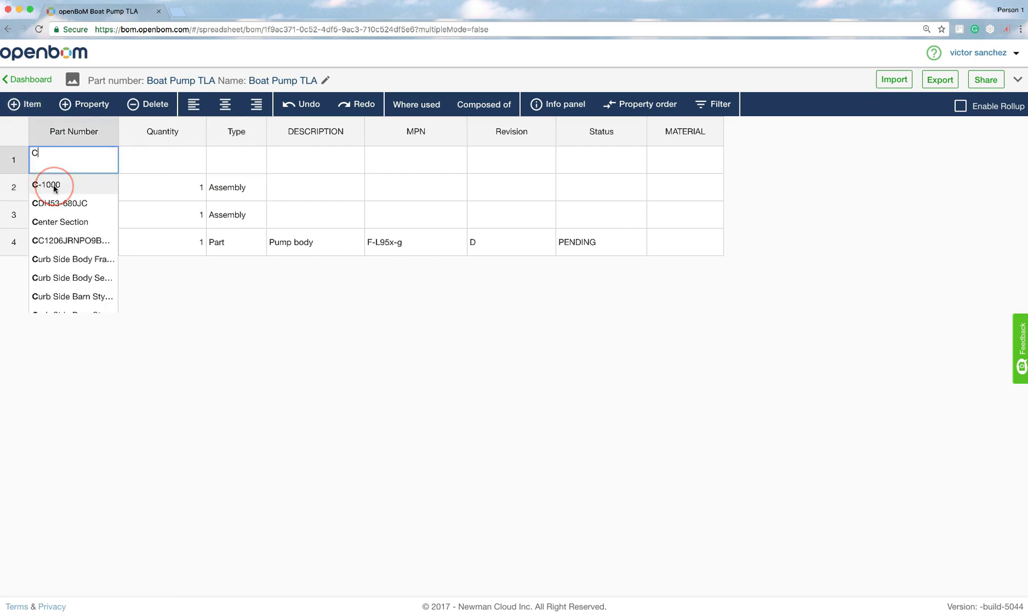
left_click(156, 165)
left_click(223, 166)
type("Assembly")
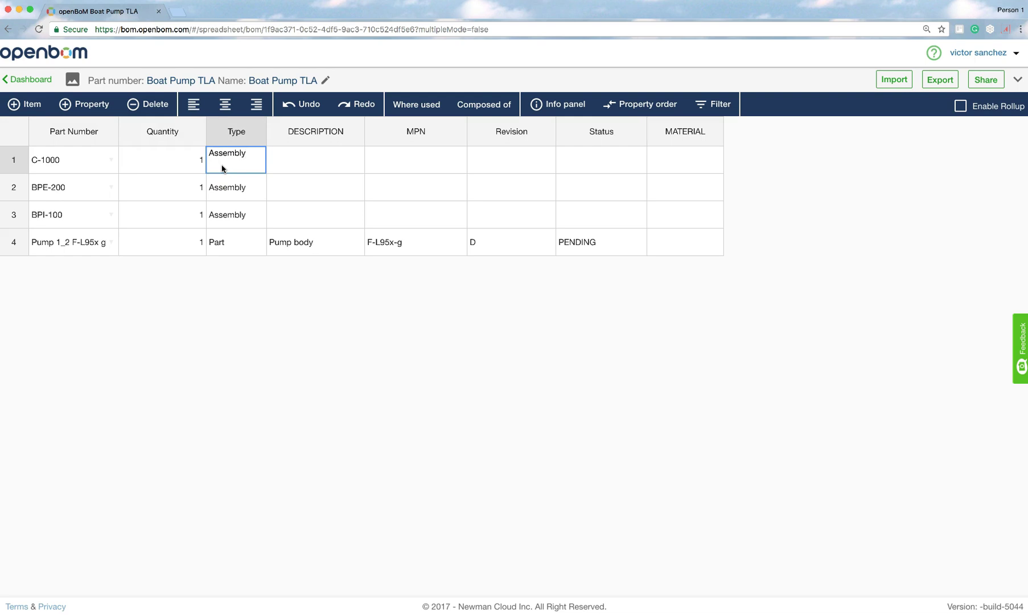
left_click(276, 168)
- Enter descriptions Controller for C-1000, External for BPE-200 and Internal for BPI-100
type("C")
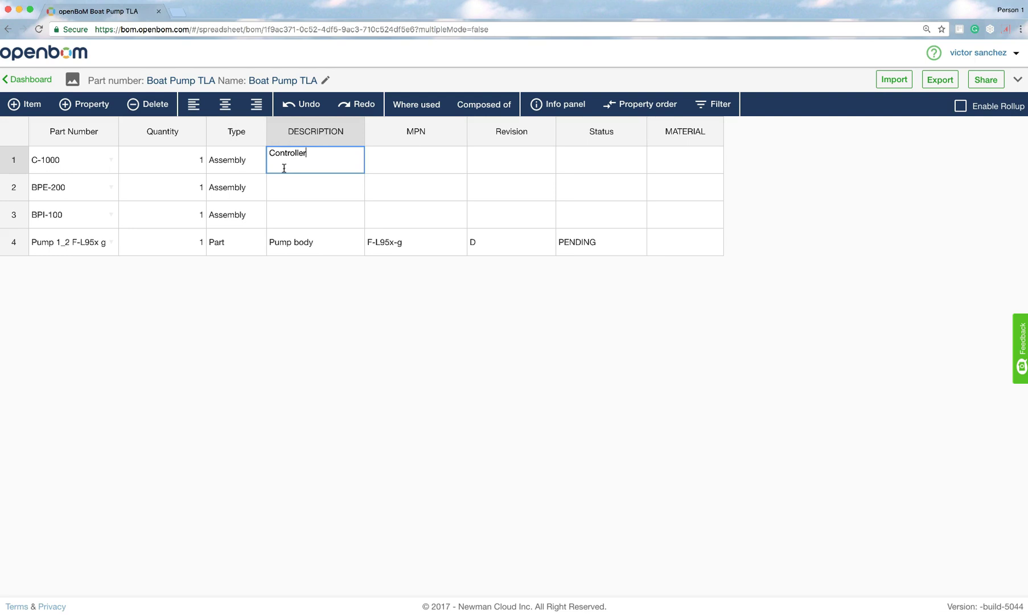
type("ontroller")
left_click(292, 194)
type("External")
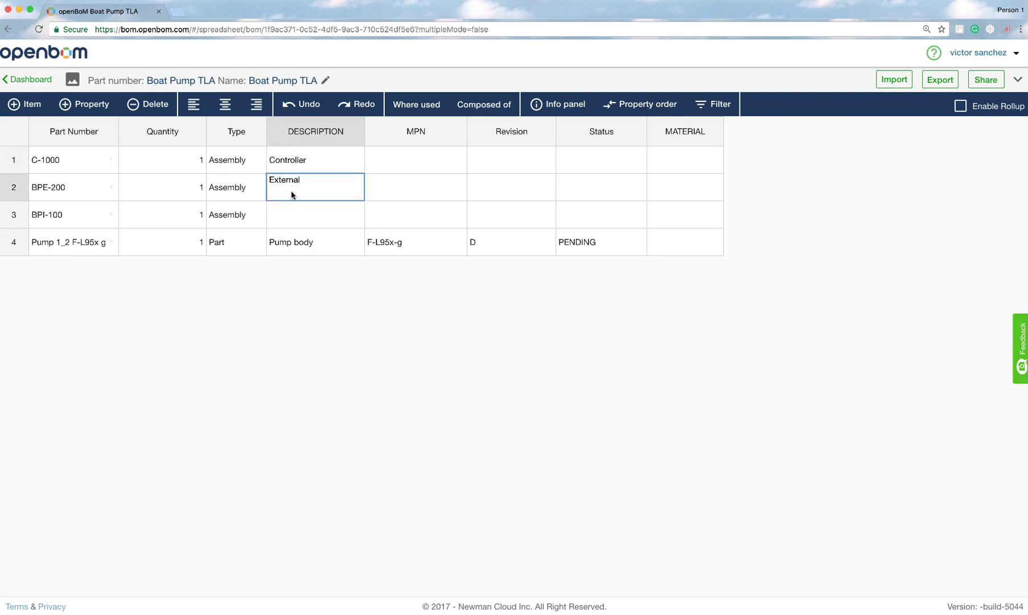
left_click(290, 207)
type("Internal")
key("Return")
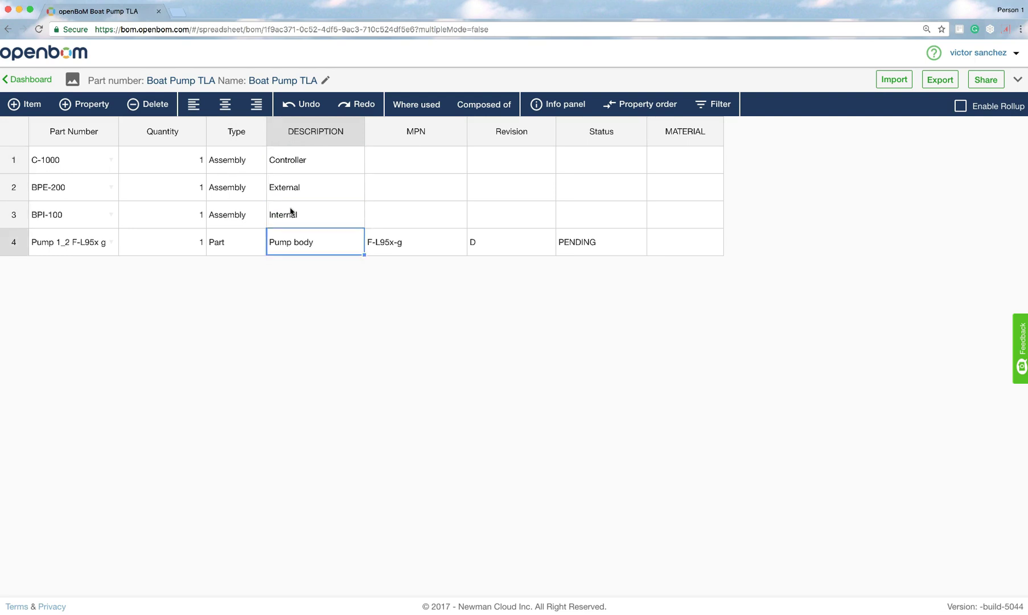
left_click(198, 174)
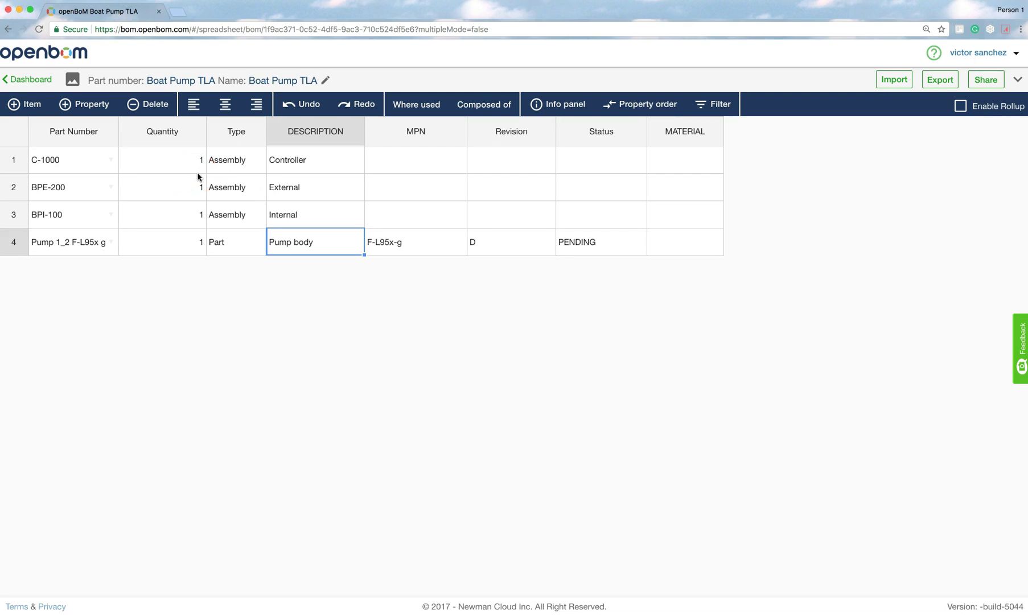
- From the dashboard, open Boat Pump TLA as a multi-level BOM
left_click(31, 80)
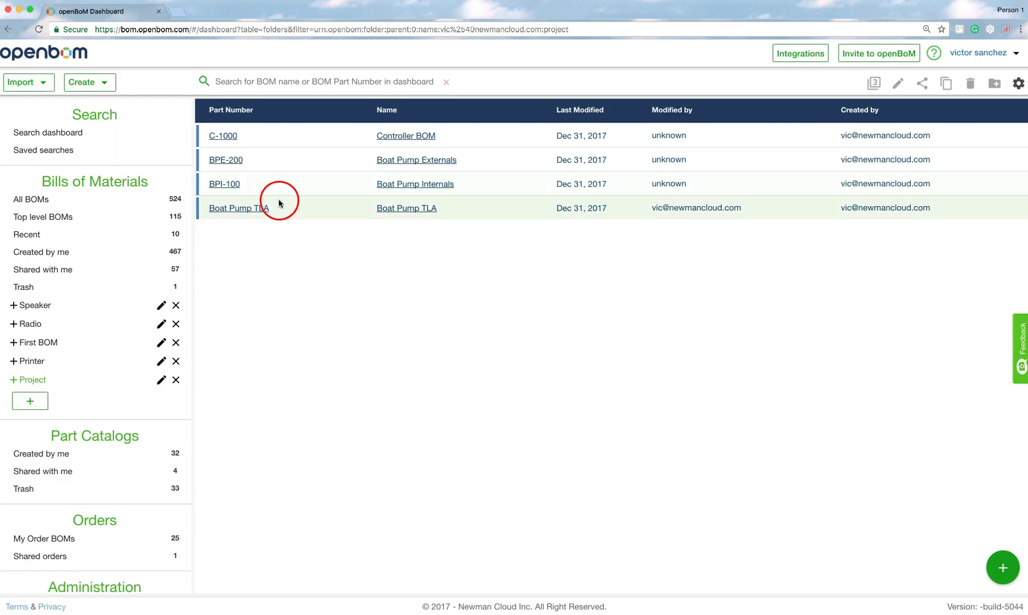
left_click(324, 206)
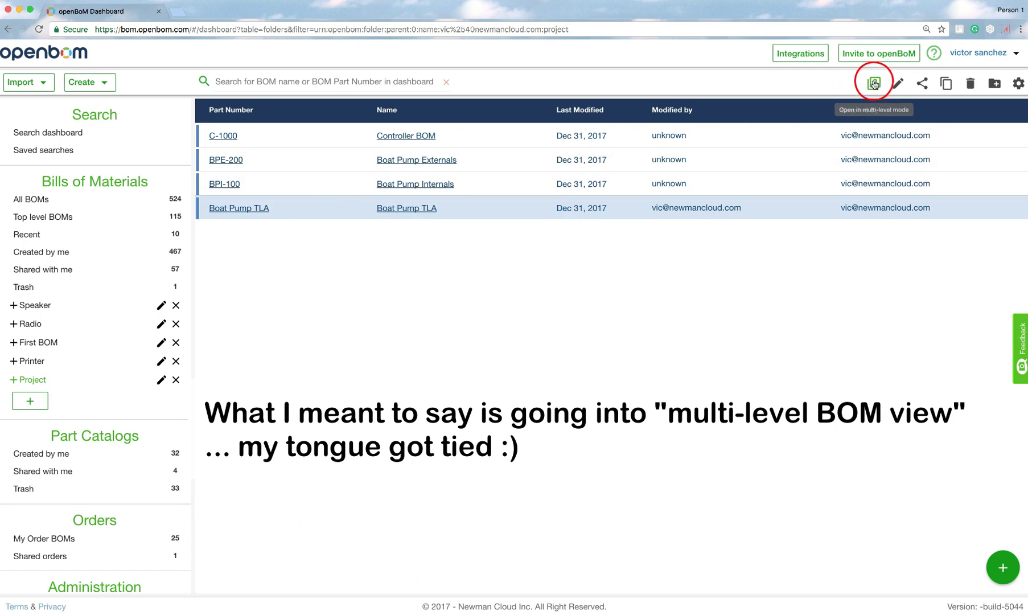
left_click(335, 208)
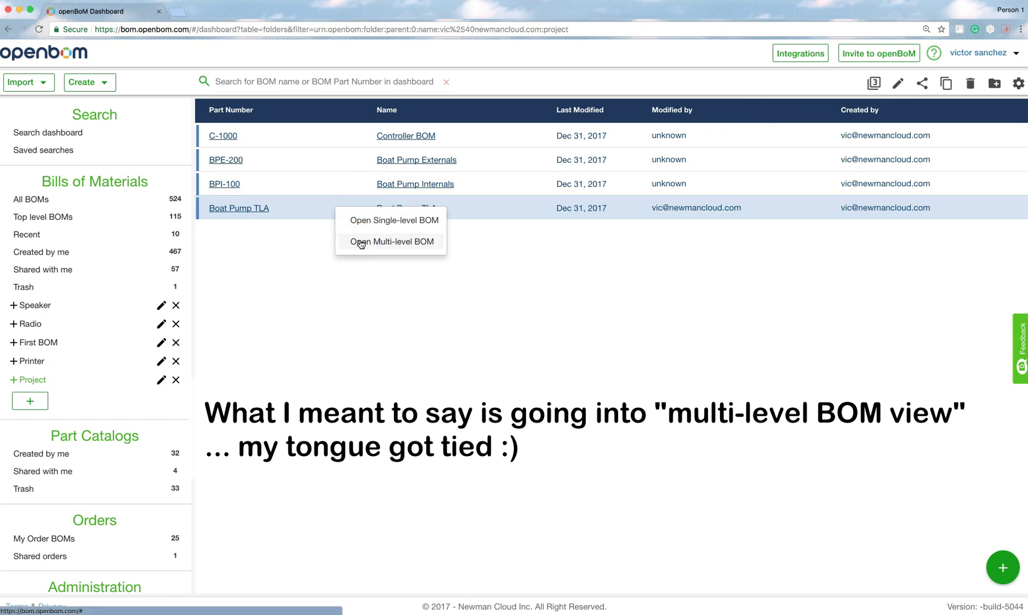
left_click(361, 243)
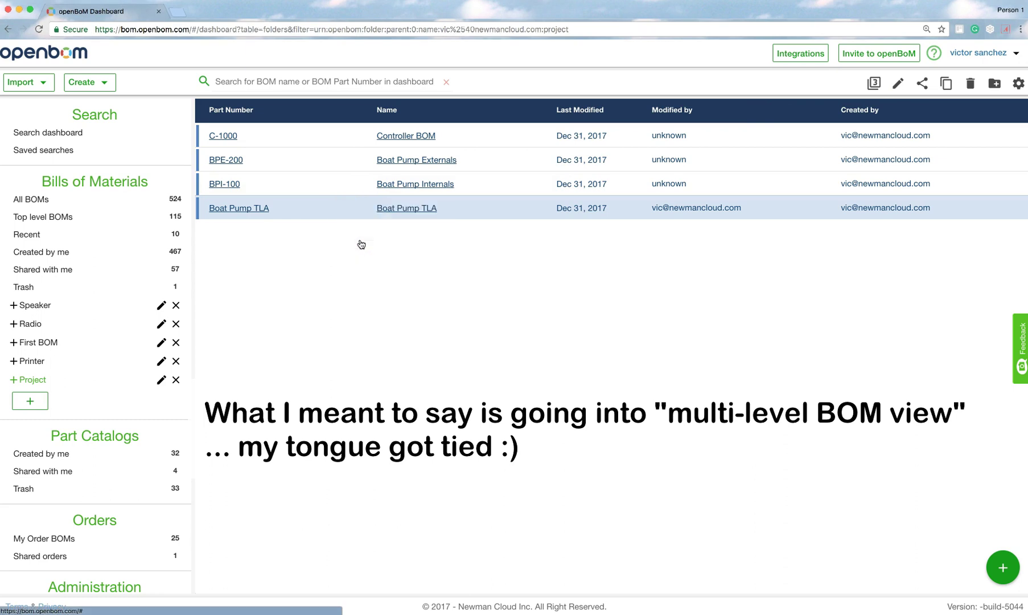
- Expand and collapse BPI-100 and BPE-200, then expand C-1000 to view its components
left_click(13, 225)
left_click(6, 217)
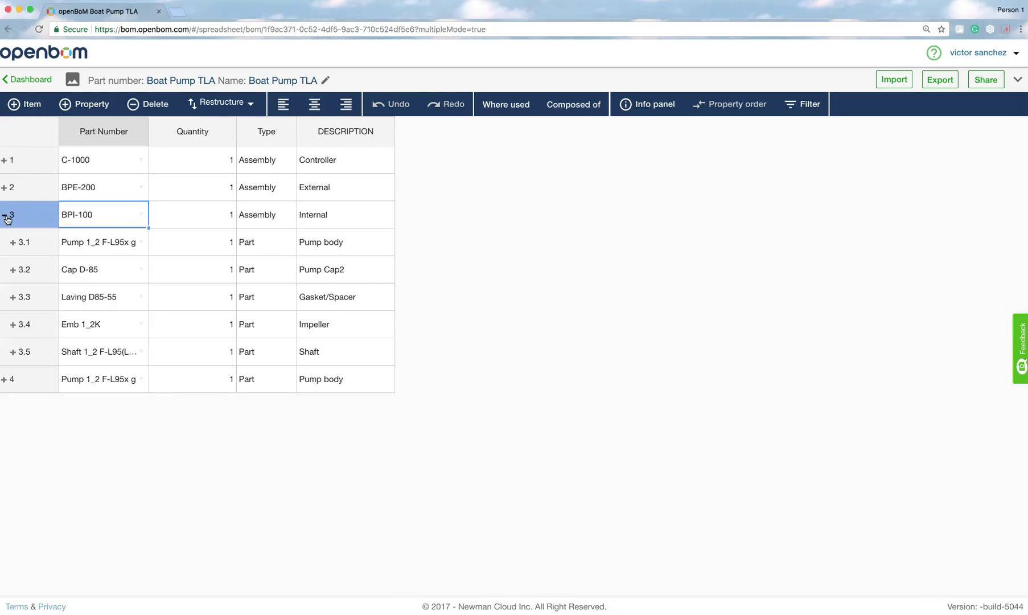
left_click(6, 216)
left_click(6, 189)
left_click(6, 189)
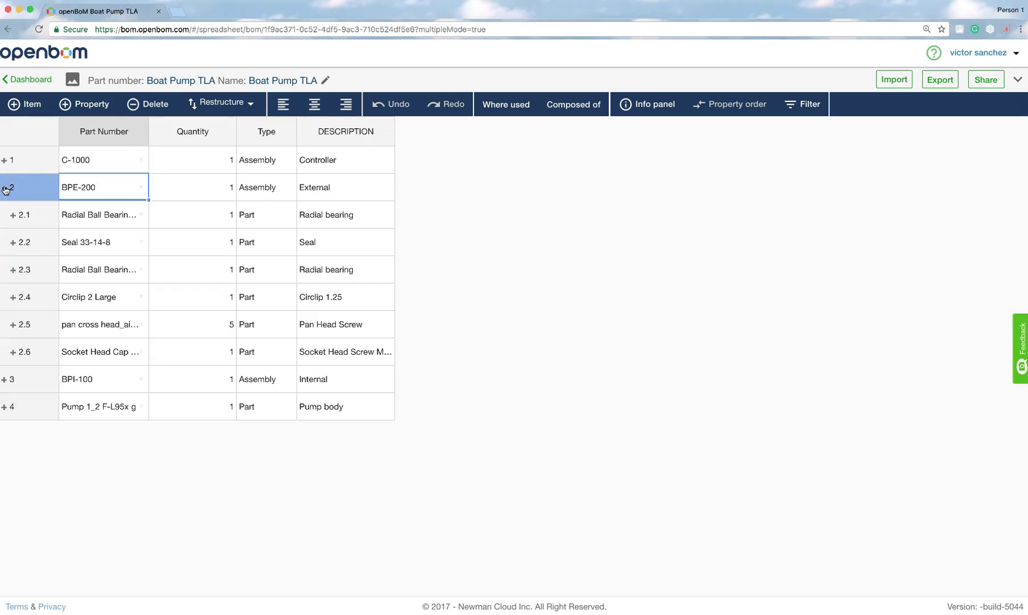
left_click(5, 189)
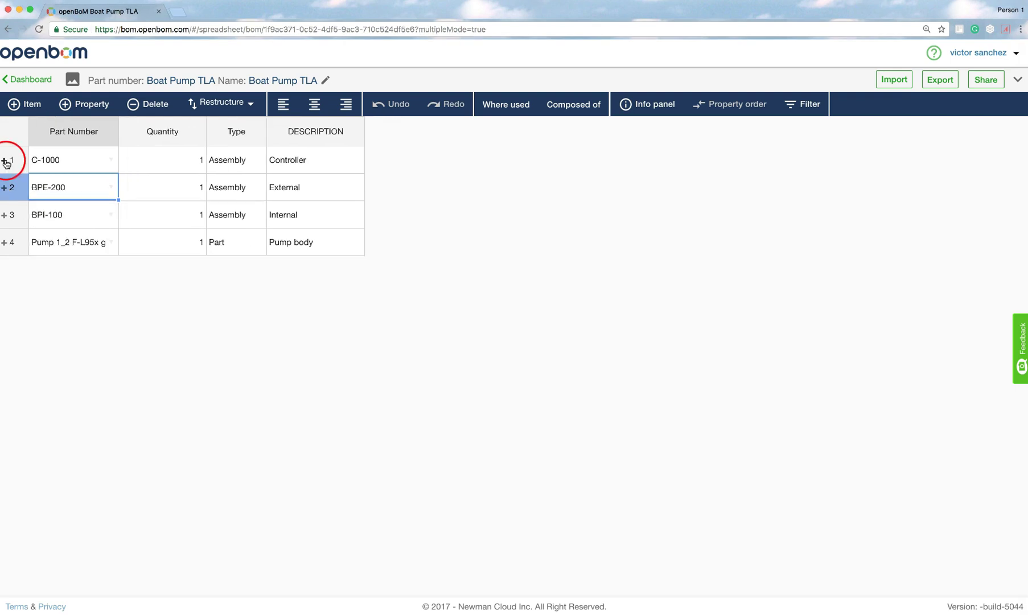
left_click(6, 163)
left_click(6, 163)
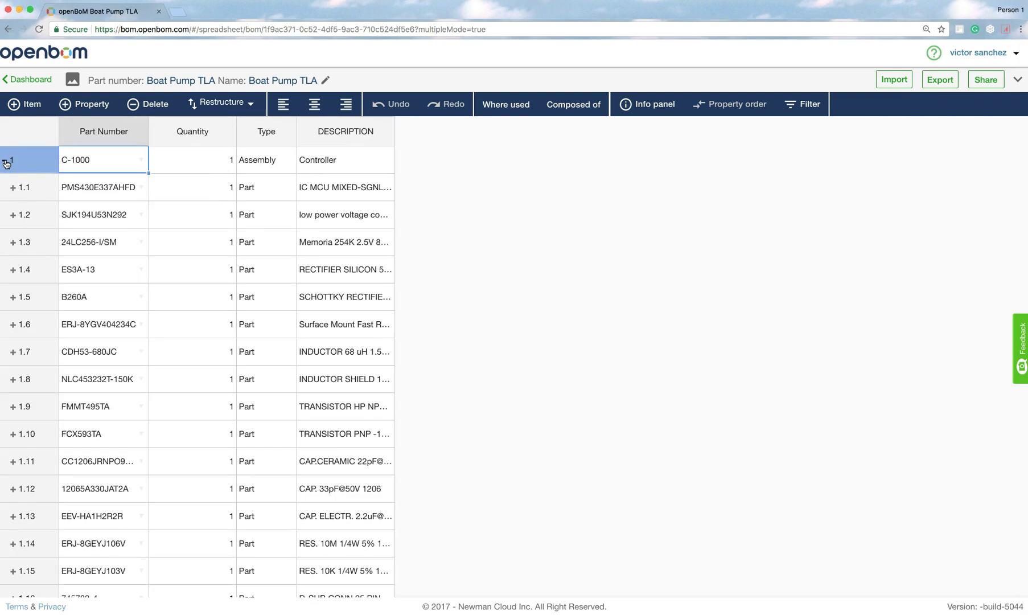
- Show the Info panel for parts ES3A-13, B260A and ERJ-8YGV404234C, then collapse C-1000
left_click(659, 106)
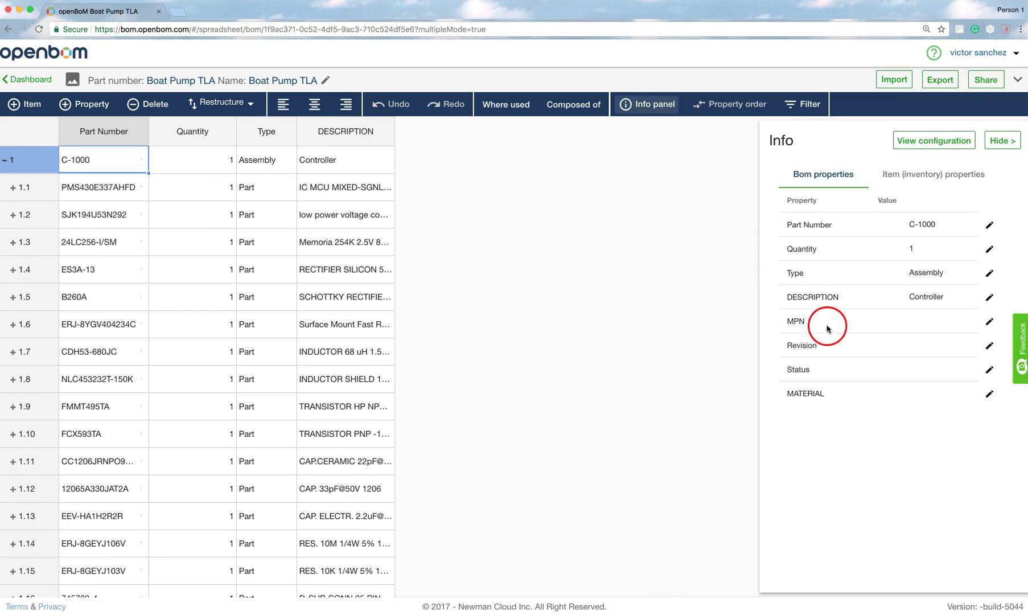
left_click(210, 276)
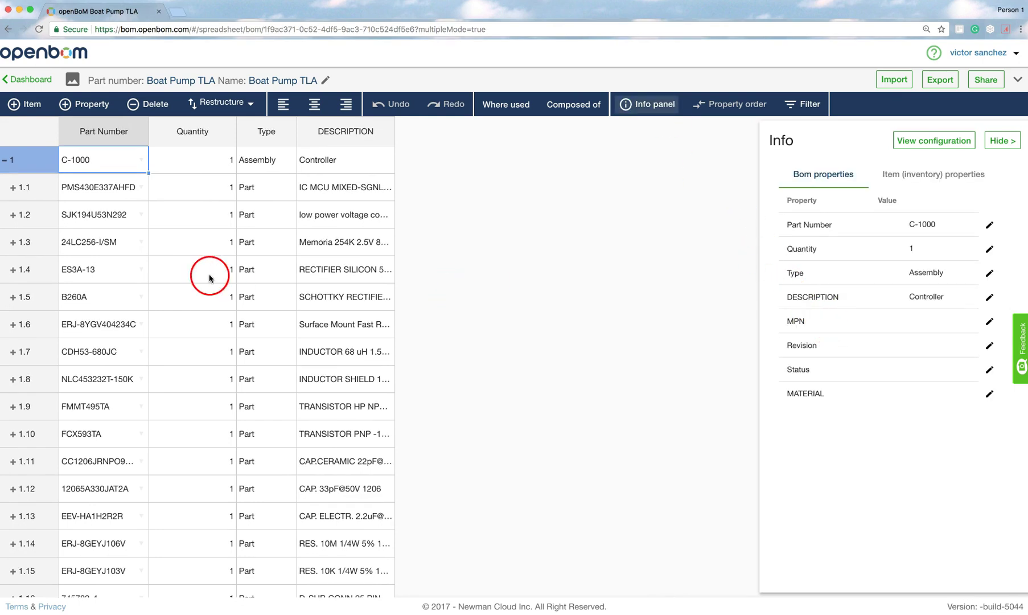
left_click(206, 297)
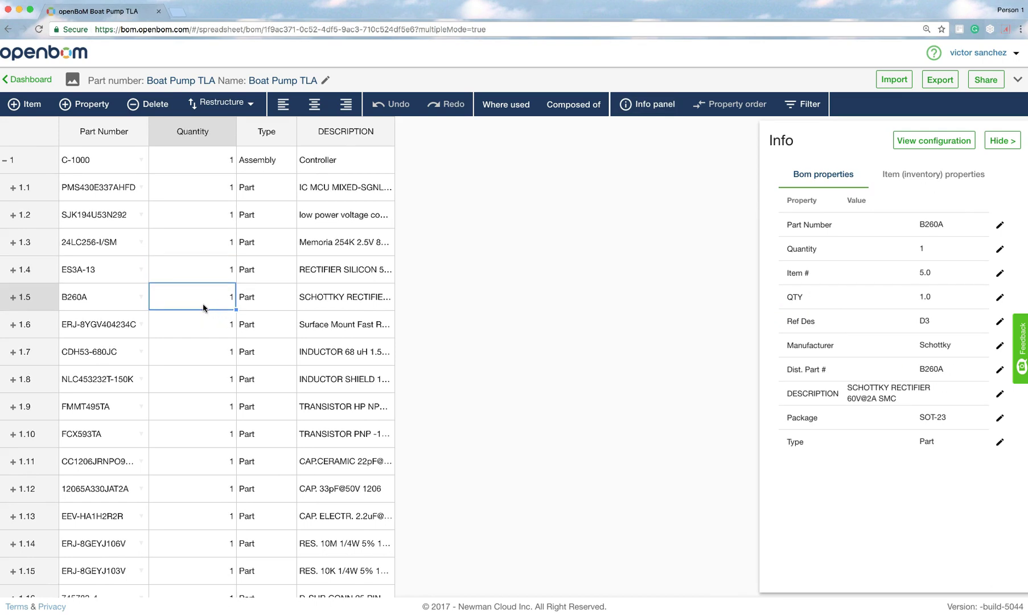
left_click(203, 328)
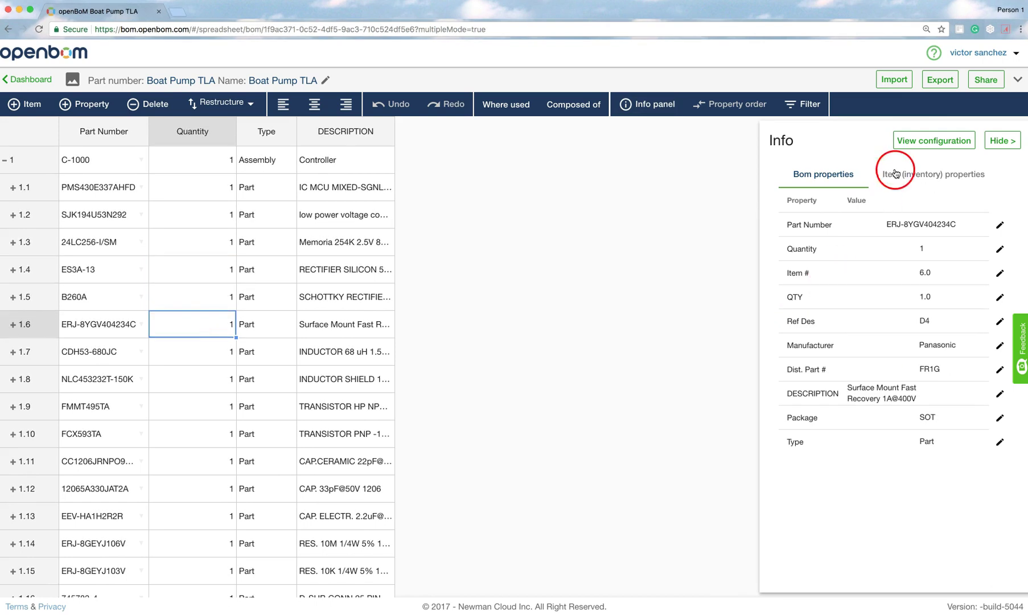
left_click(914, 145)
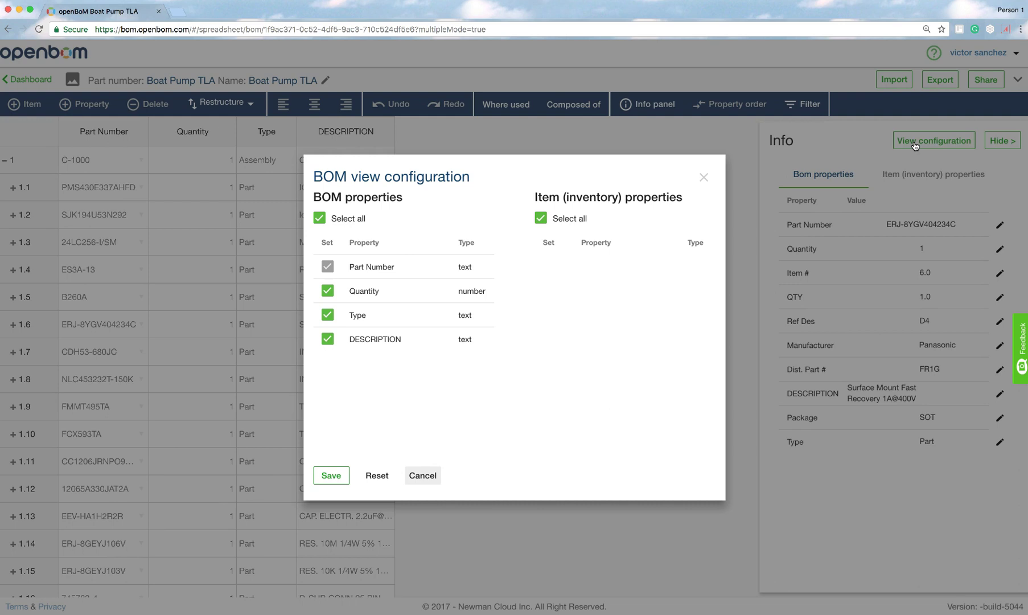
left_click(424, 475)
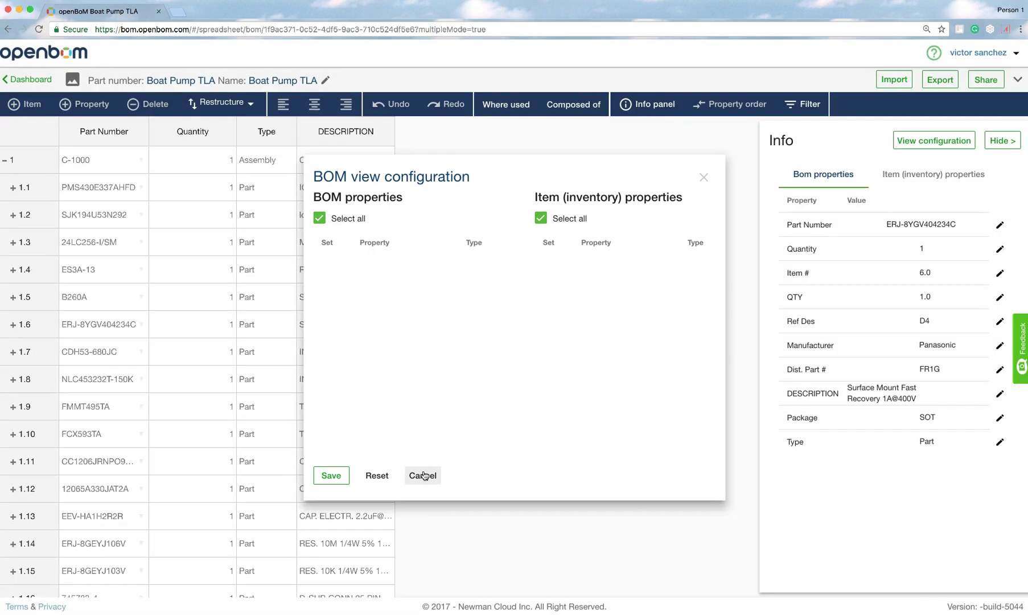
left_click(5, 160)
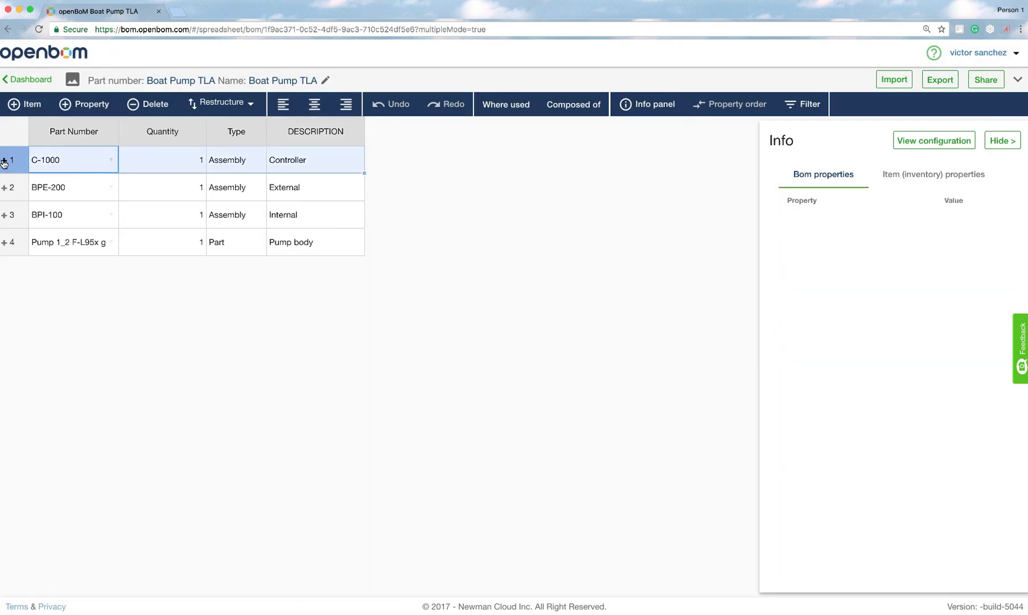